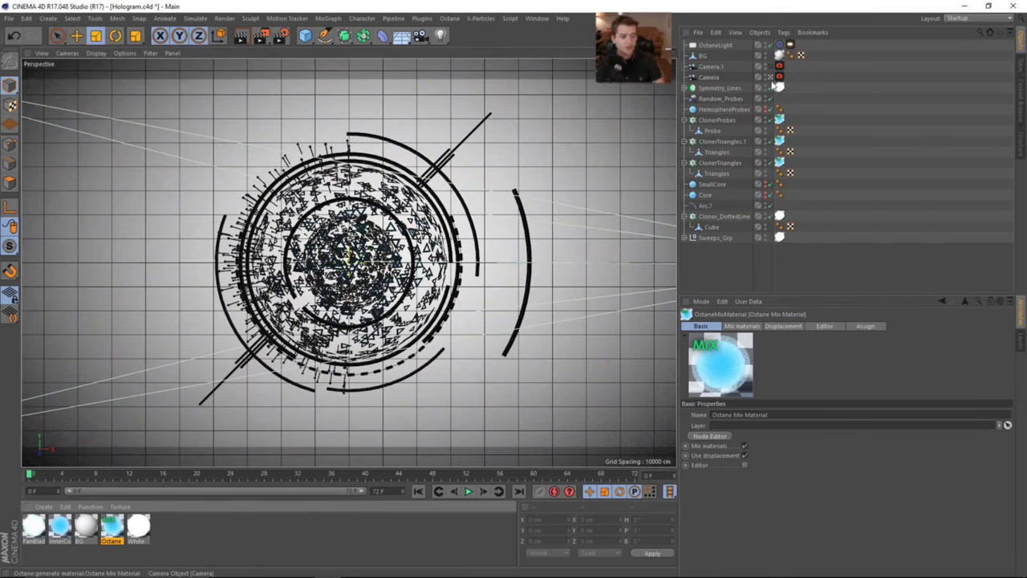
# Step: Leave the scene camera's view and examine the hologram's rings, triangle clones and probes from several angles and distances
pyautogui.click(770, 78)
pyautogui.scroll(6, 404, 308)
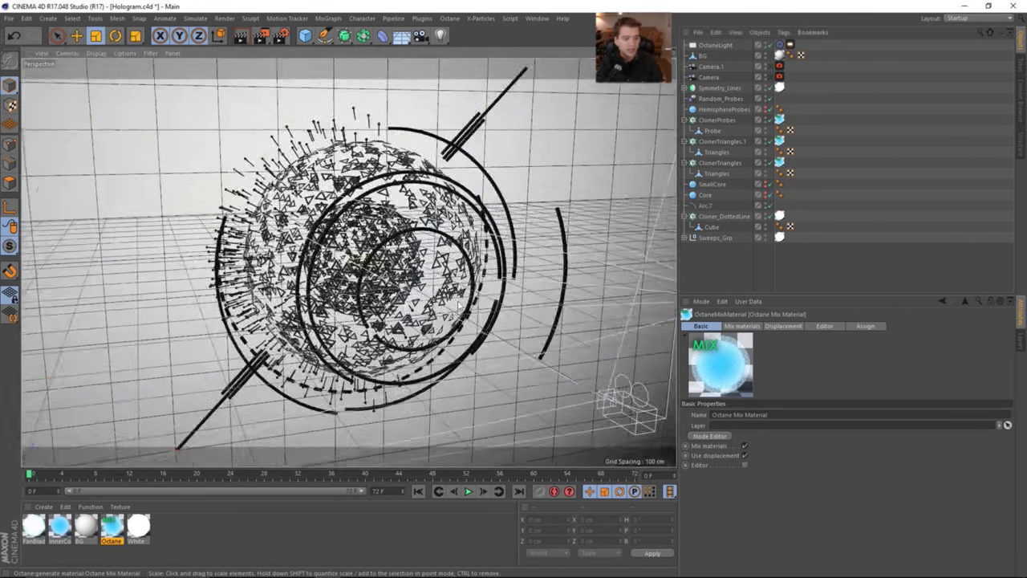
pyautogui.scroll(-5, 404, 307)
pyautogui.keyDown('alt'); pyautogui.moveTo(365, 256); pyautogui.dragTo(265, 264); pyautogui.keyUp('alt')
pyautogui.scroll(4, 344, 255)
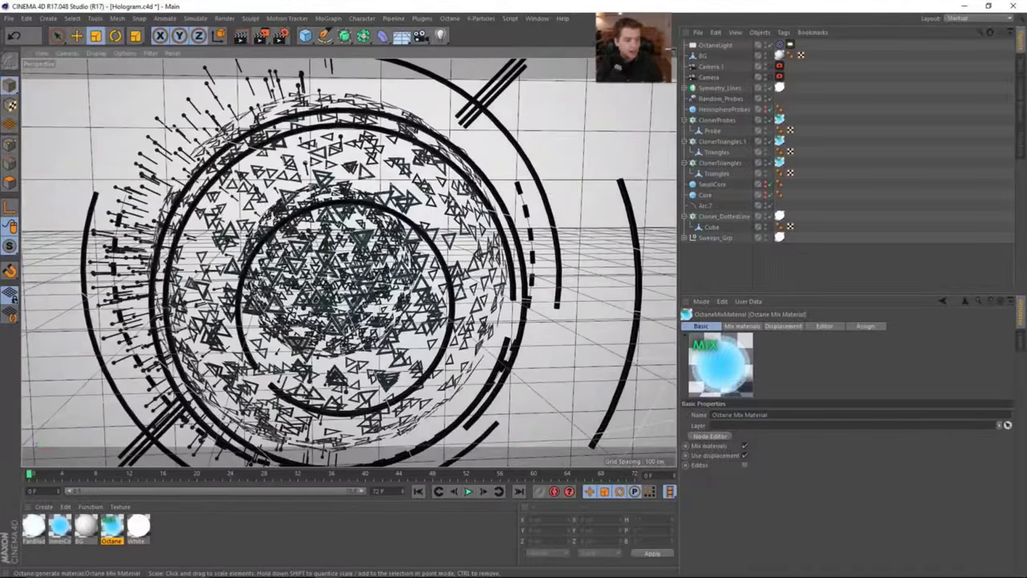
pyautogui.scroll(4, 327, 270)
pyautogui.keyDown('alt'); pyautogui.moveTo(328, 270); pyautogui.dragTo(273, 266); pyautogui.keyUp('alt')
pyautogui.scroll(-4, 405, 249)
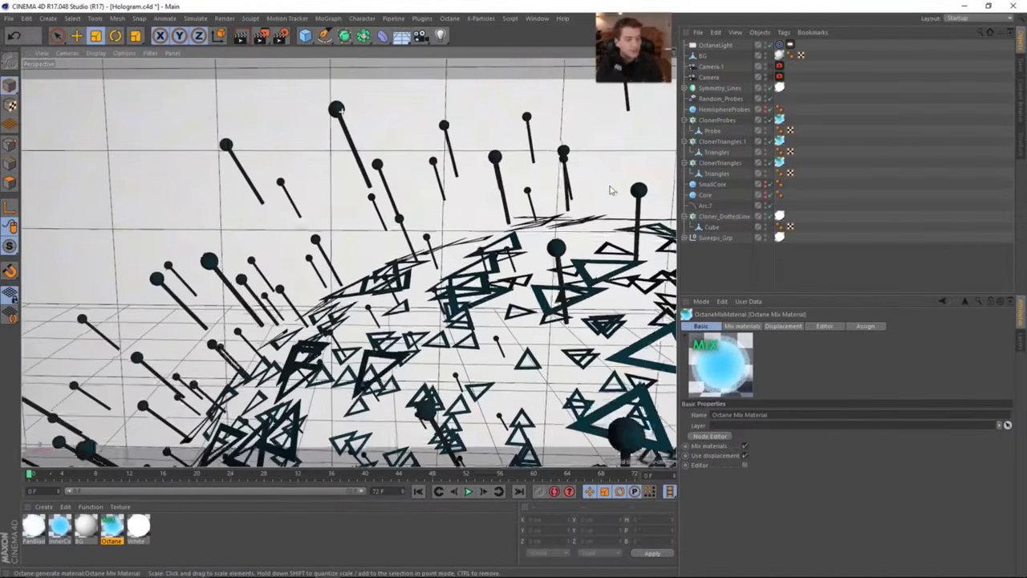
pyautogui.scroll(-6, 506, 183)
pyautogui.keyDown('alt'); pyautogui.moveTo(506, 184); pyautogui.dragTo(325, 60, button='middle'); pyautogui.keyUp('alt')
pyautogui.scroll(-4, 493, 200)
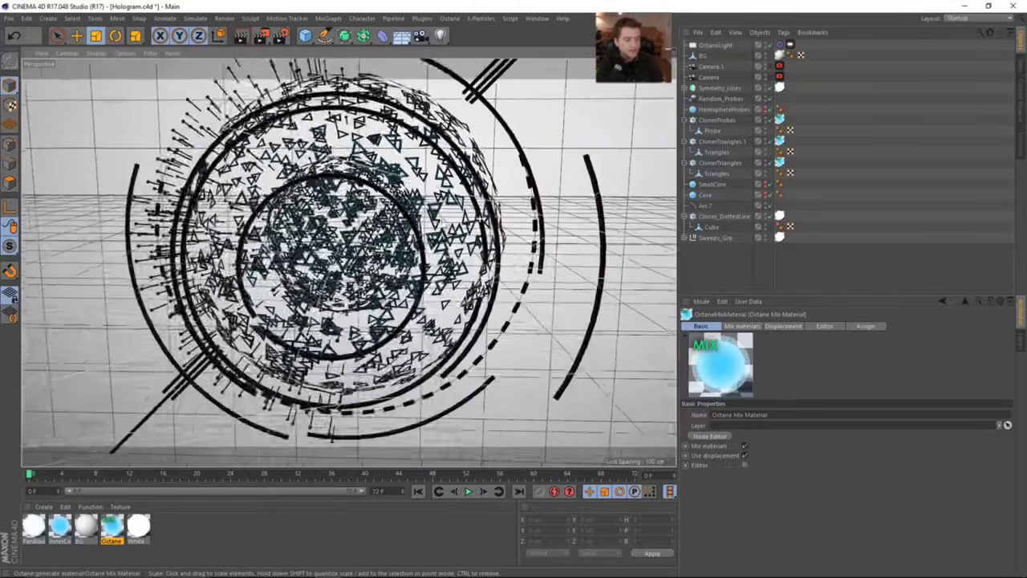
pyautogui.keyDown('alt'); pyautogui.moveTo(354, 239); pyautogui.dragTo(281, 272); pyautogui.keyUp('alt')
pyautogui.keyDown('alt'); pyautogui.moveTo(525, 196); pyautogui.dragTo(449, 288, button='middle'); pyautogui.keyUp('alt')
pyautogui.scroll(-3, 449, 289)
pyautogui.keyDown('alt'); pyautogui.moveTo(389, 185); pyautogui.dragTo(458, 191); pyautogui.keyUp('alt')
# Step: Look through the scene camera again and preview the animation by scrubbing forward and back to frame 0
pyautogui.click(768, 77)
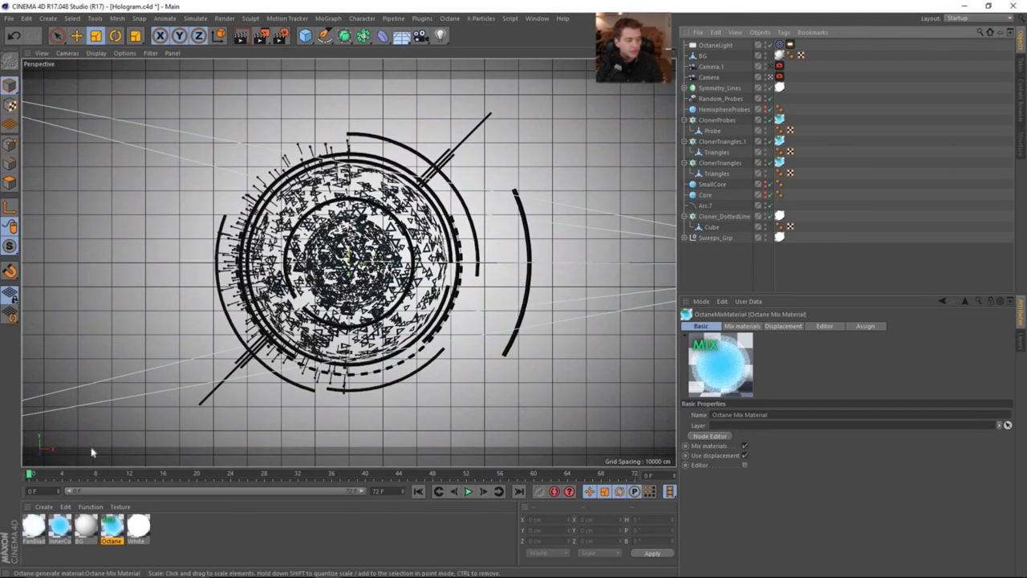
pyautogui.moveTo(32, 475); pyautogui.dragTo(126, 480)
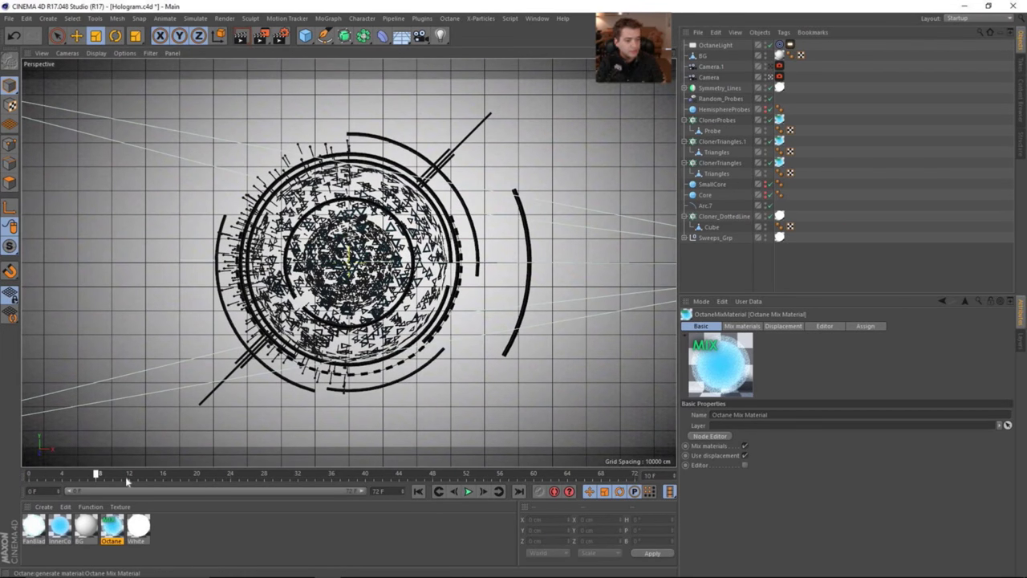
pyautogui.moveTo(233, 481); pyautogui.dragTo(31, 475)
# Step: Start a new empty project and add a Polygon primitive
pyautogui.click(8, 18)
pyautogui.click(24, 34)
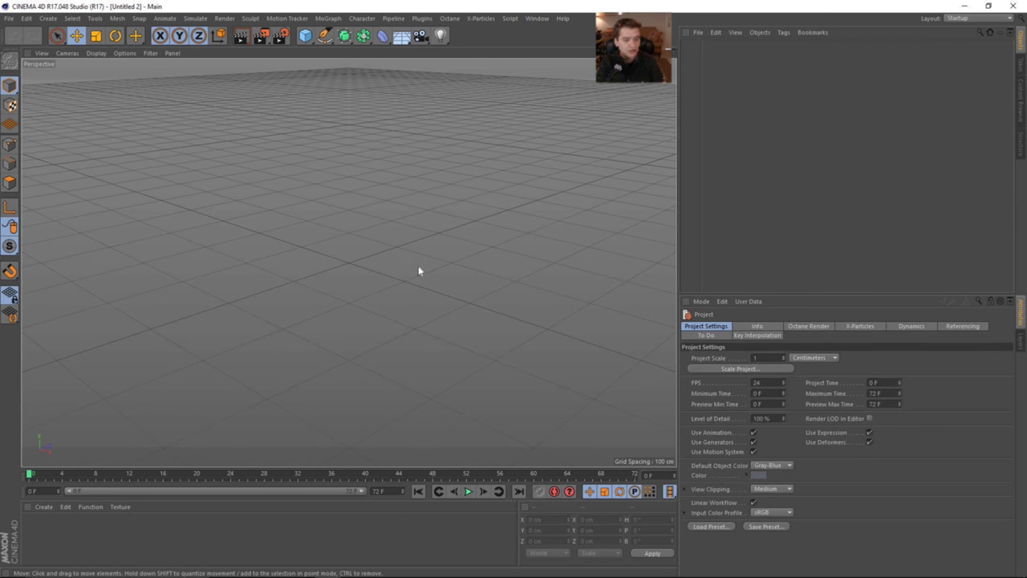
pyautogui.keyDown('alt'); pyautogui.moveTo(341, 301); pyautogui.dragTo(365, 265); pyautogui.keyUp('alt')
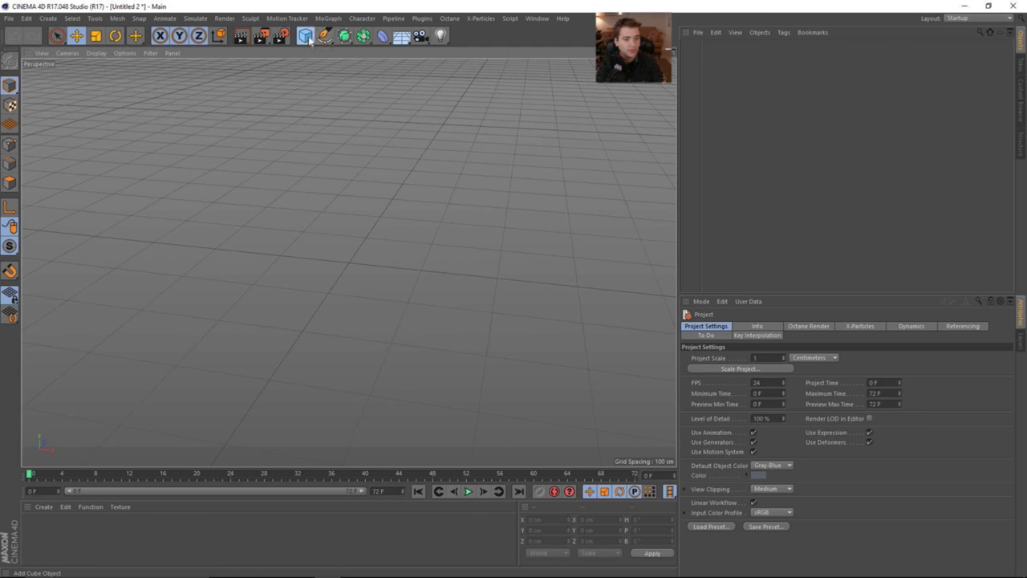
pyautogui.moveTo(304, 35); pyautogui.dragTo(471, 78)
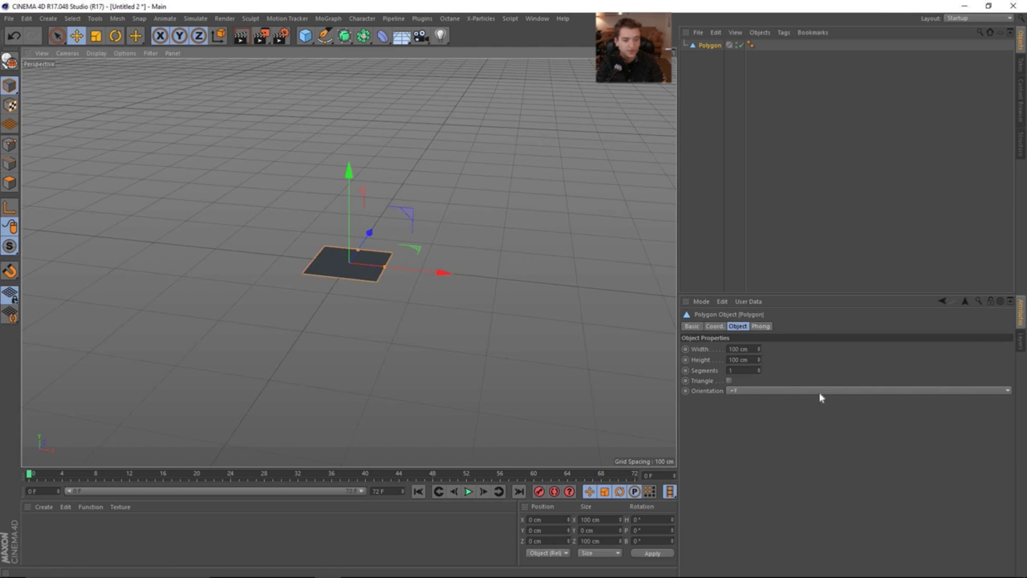
# Step: Set the polygon's orientation to -Z and make it a triangle, with the viewport displaying Gouraud shading with lines
pyautogui.click(743, 393)
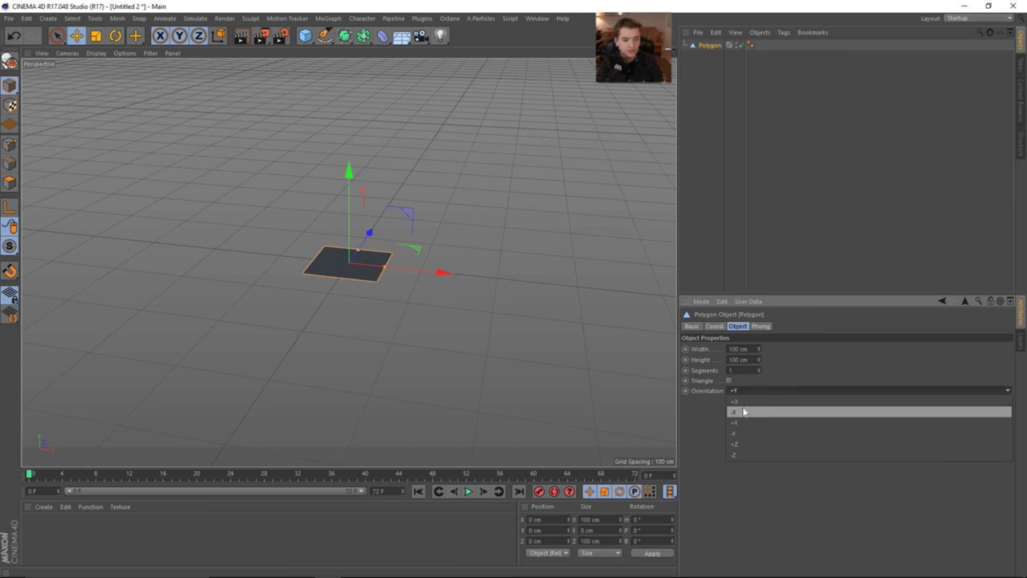
pyautogui.click(746, 455)
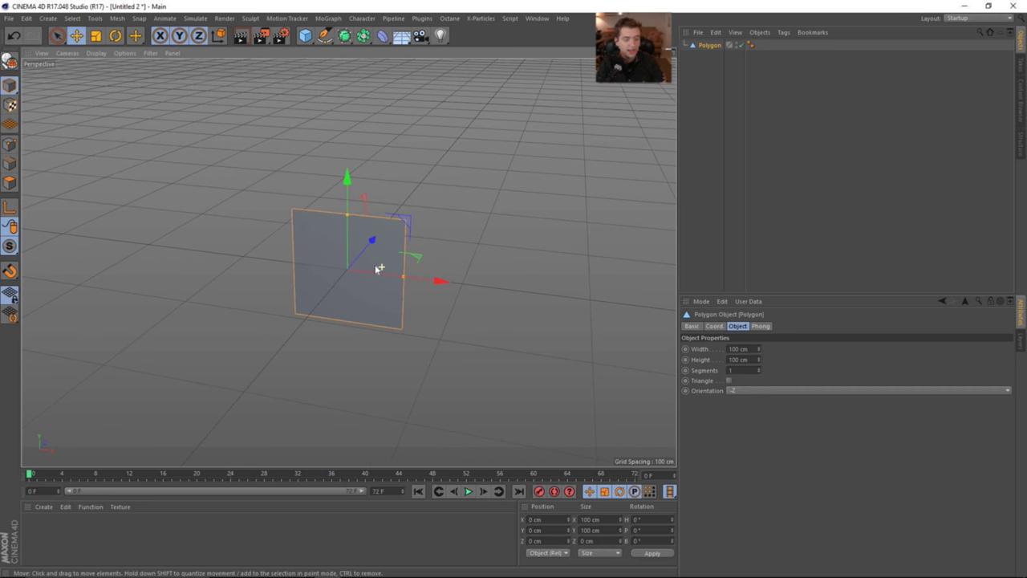
pyautogui.click(729, 381)
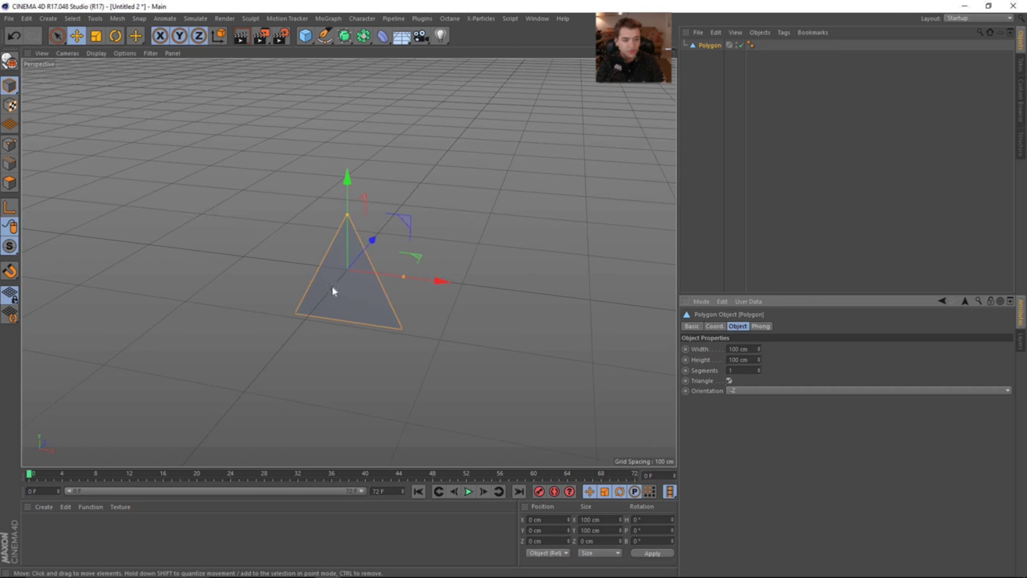
pyautogui.moveTo(333, 291)
pyautogui.keyDown('alt'); pyautogui.mouseDown()
pyautogui.moveTo(355, 280)
pyautogui.moveTo(389, 288)
pyautogui.moveTo(386, 271)
pyautogui.moveTo(364, 271)
pyautogui.mouseUp(); pyautogui.keyUp('alt')
pyautogui.press('n')
pyautogui.press('b')
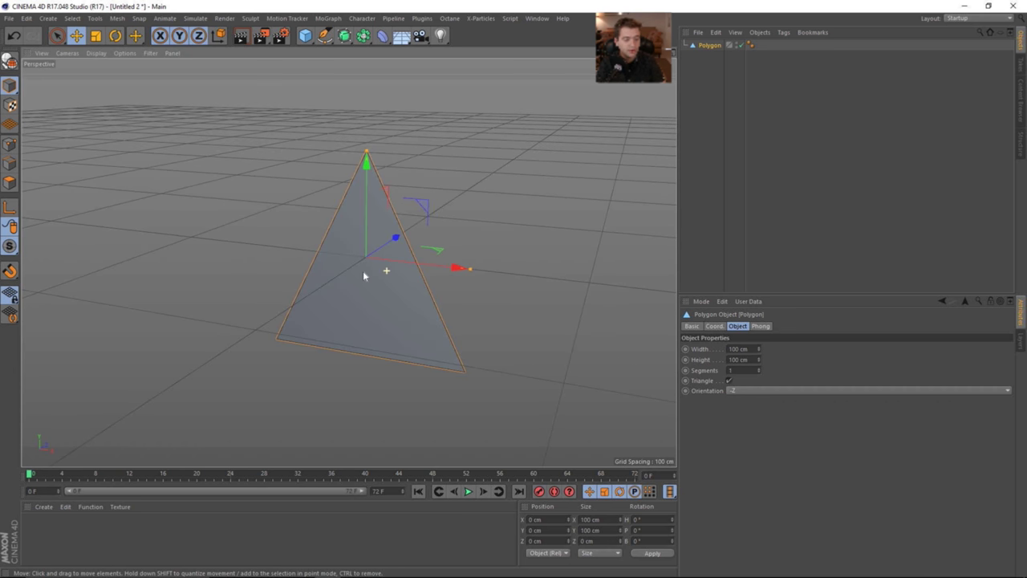
# Step: Make the triangle editable and select its face in polygon mode
pyautogui.click(12, 63)
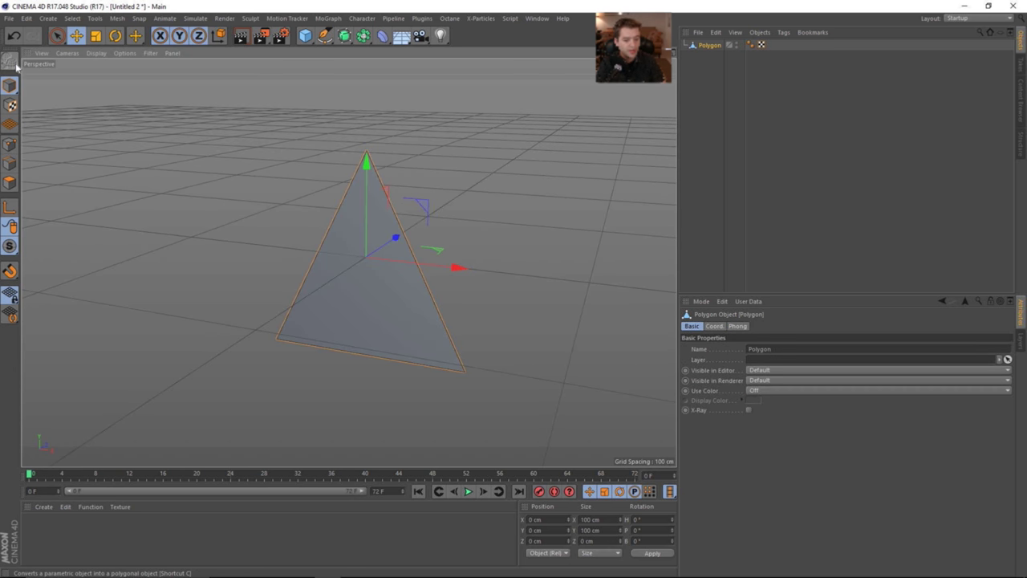
pyautogui.click(10, 182)
pyautogui.click(367, 290)
# Step: Inset the triangle's face by about 8.1 cm with Extrude Inner and delete the inner polygon
pyautogui.keyDown('alt'); pyautogui.moveTo(368, 275); pyautogui.dragTo(401, 271, button='right'); pyautogui.keyUp('alt')
pyautogui.keyDown('alt'); pyautogui.moveTo(402, 271); pyautogui.dragTo(412, 265); pyautogui.keyUp('alt')
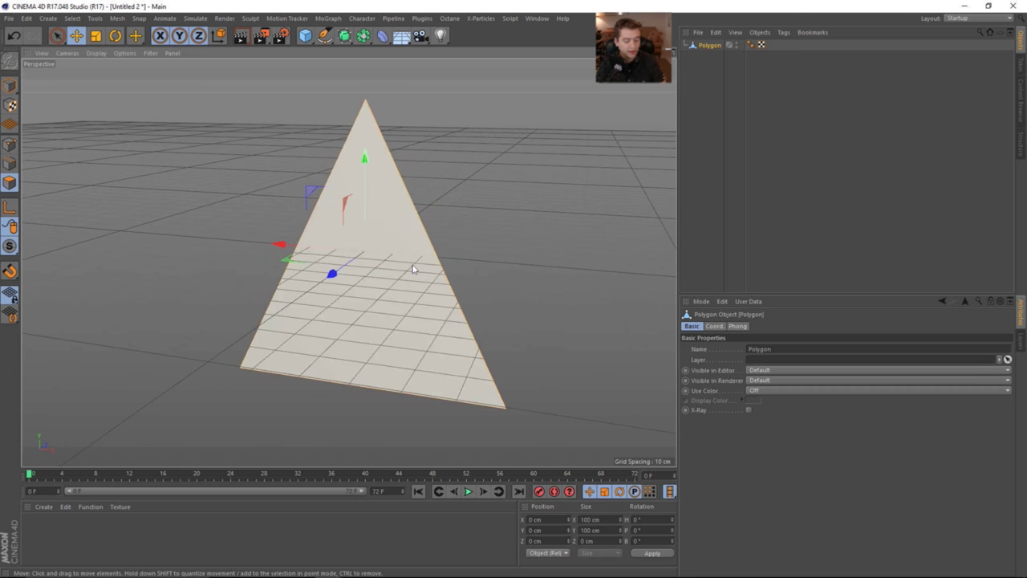
pyautogui.rightClick(412, 270)
pyautogui.click(433, 449)
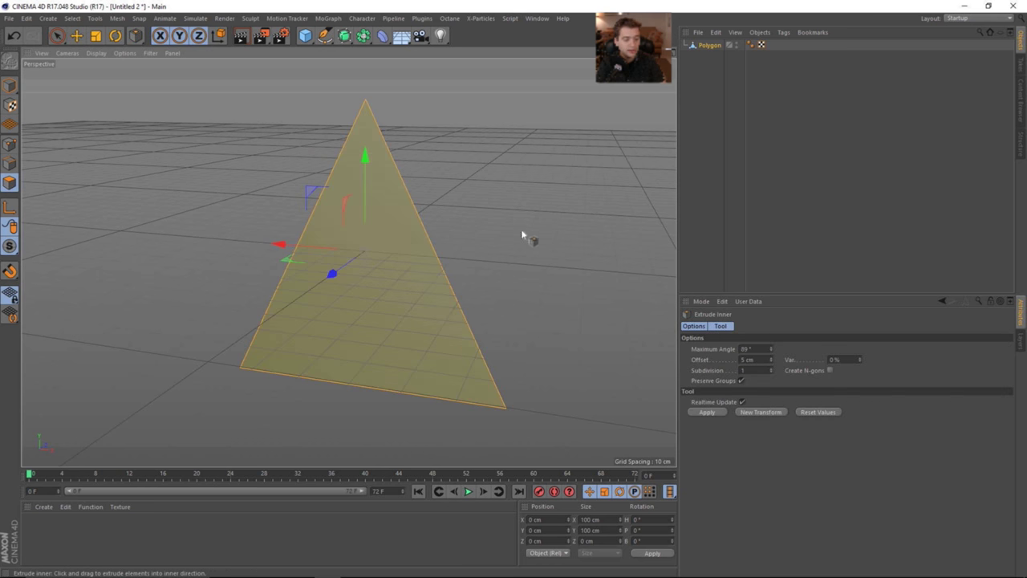
pyautogui.moveTo(527, 233); pyautogui.dragTo(566, 233)
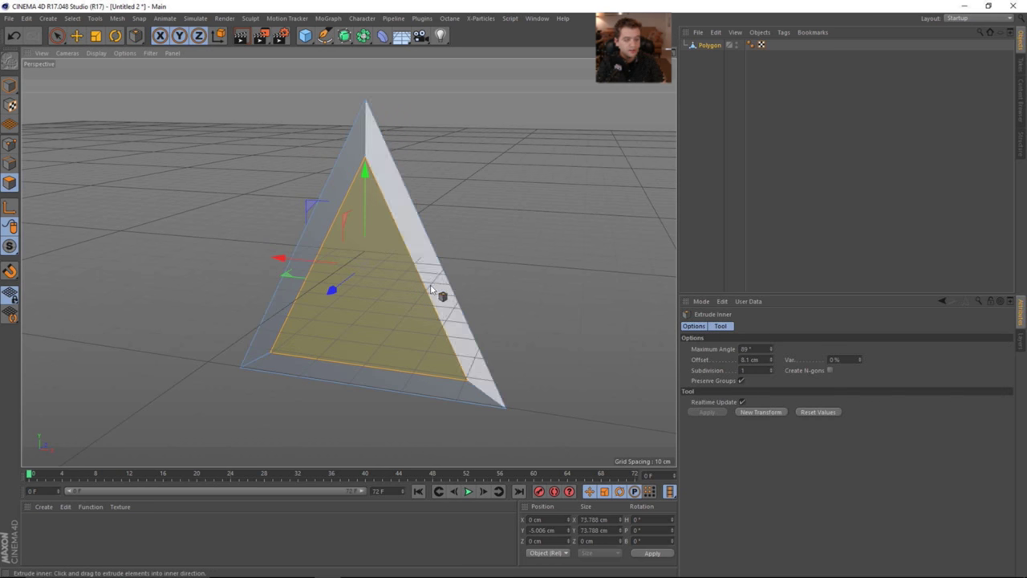
pyautogui.keyDown('alt'); pyautogui.moveTo(441, 298); pyautogui.dragTo(406, 295); pyautogui.keyUp('alt')
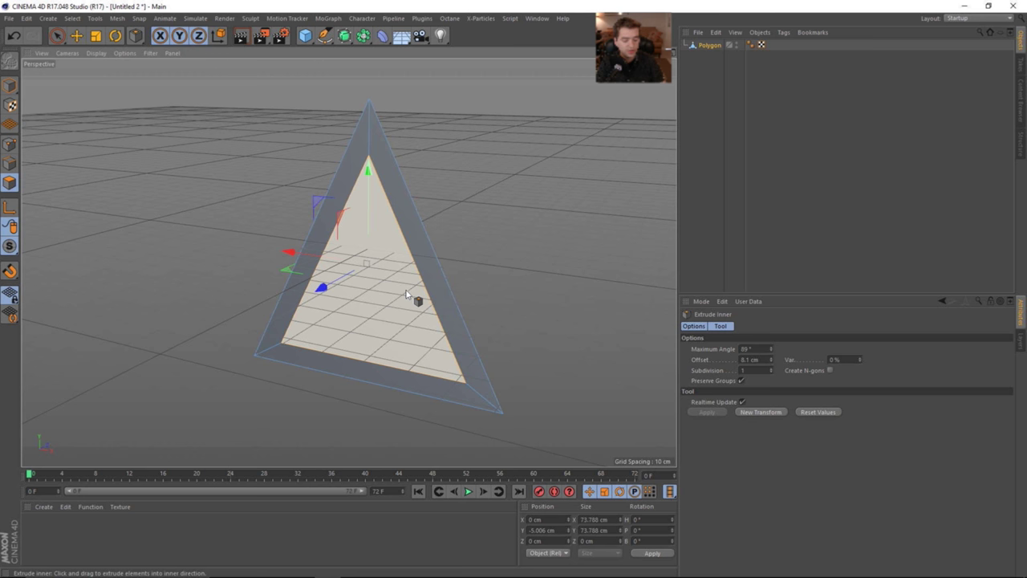
pyautogui.press('Delete')
# Step: Loop-select all faces of the triangular frame and extrude them by about 11.5 cm
pyautogui.press('u')
pyautogui.press('l')
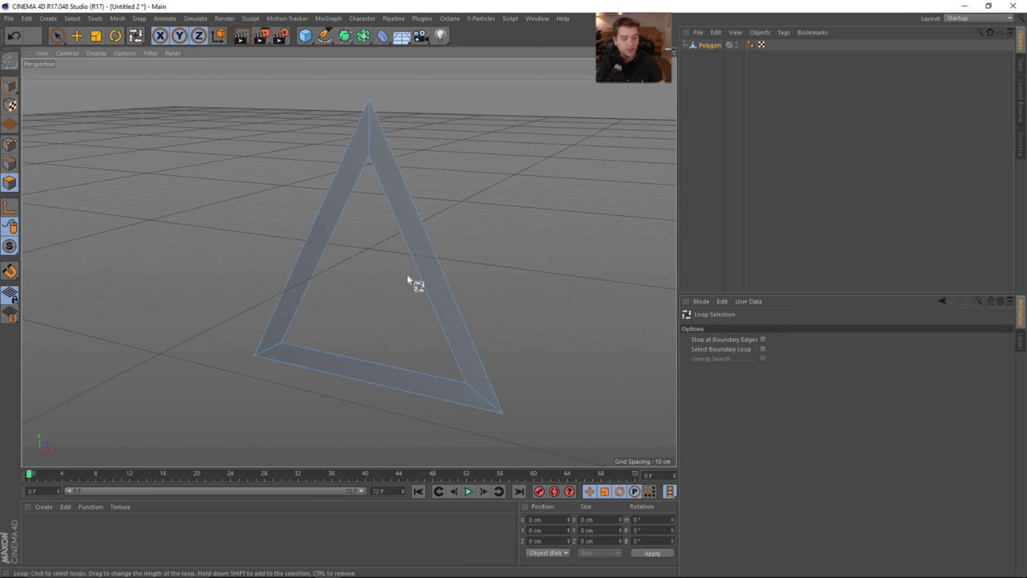
pyautogui.click(367, 140)
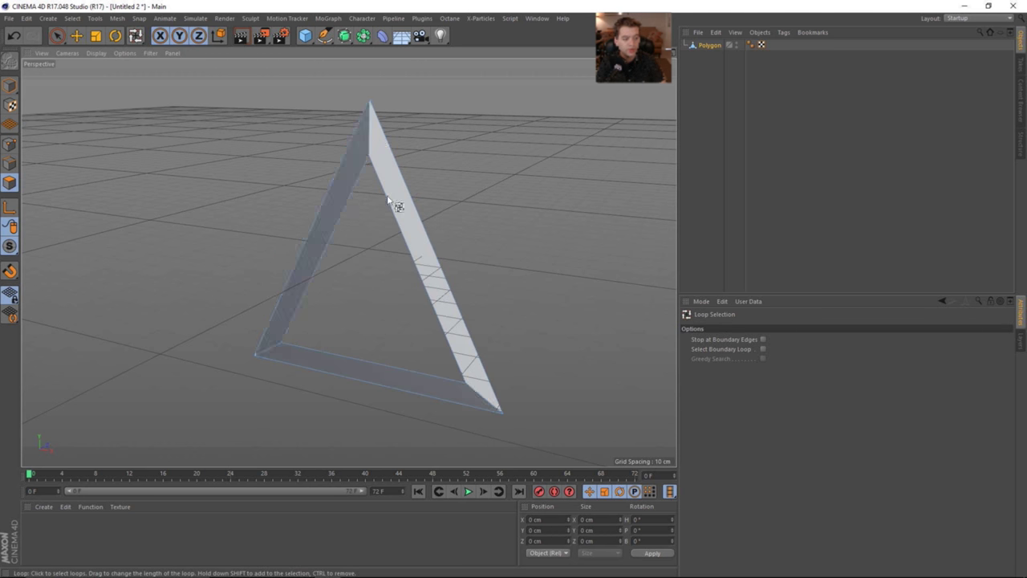
pyautogui.click(372, 136)
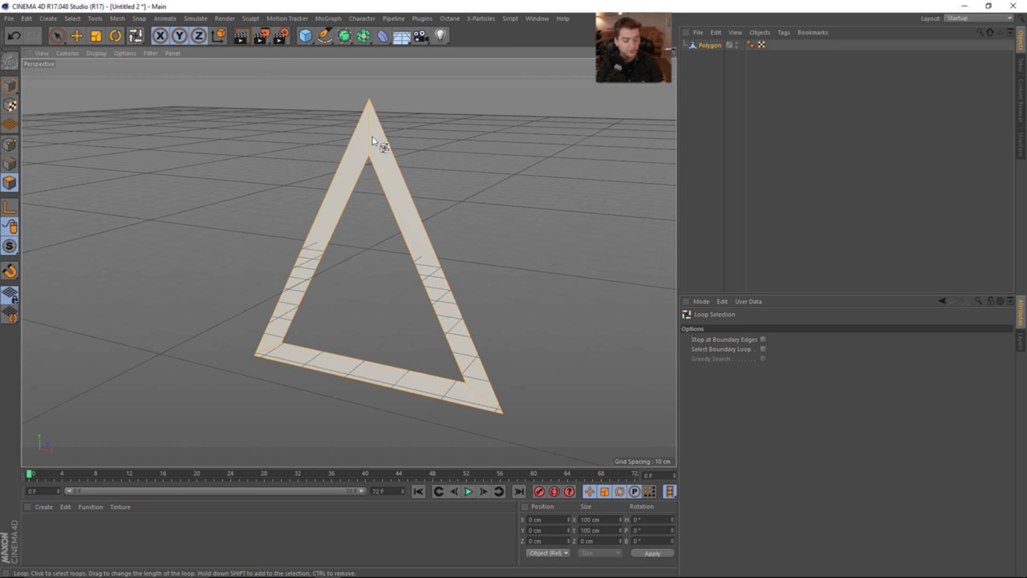
pyautogui.press('m')
pyautogui.press('t')
pyautogui.moveTo(374, 138); pyautogui.dragTo(224, 238)
# Step: Try to close the open back of the extruded frame with Close Polygon Hole and undo it
pyautogui.press('m')
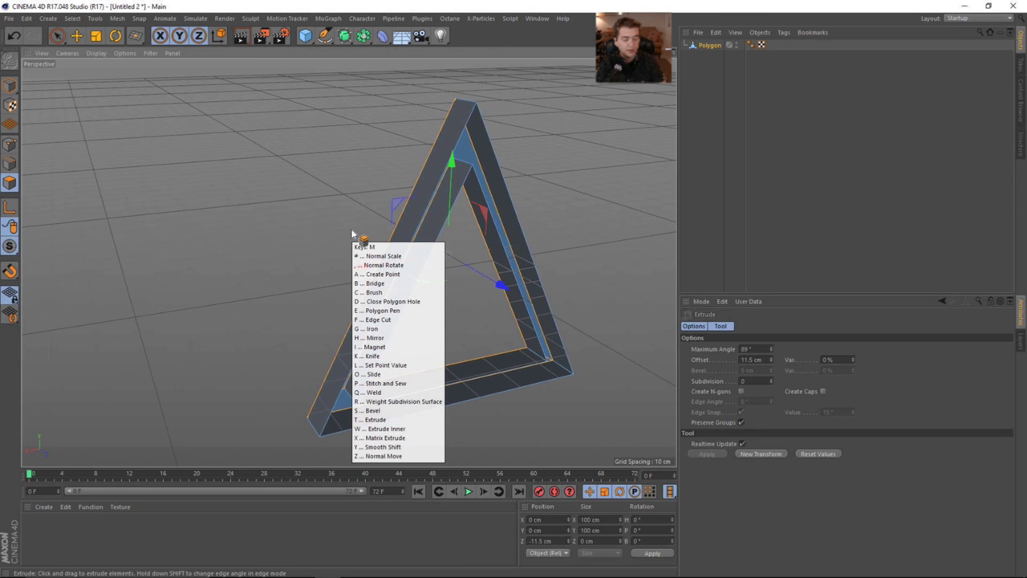
pyautogui.press('d')
pyautogui.click(490, 144)
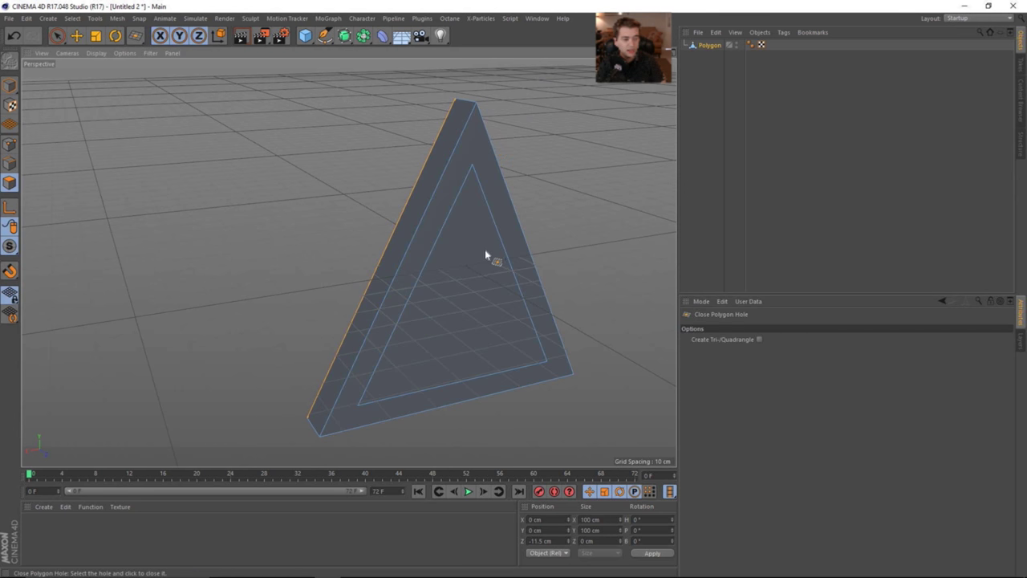
pyautogui.moveTo(485, 255)
pyautogui.keyDown('alt'); pyautogui.mouseDown()
pyautogui.moveTo(392, 254)
pyautogui.moveTo(667, 245)
pyautogui.moveTo(451, 243)
pyautogui.moveTo(493, 252)
pyautogui.moveTo(480, 270)
pyautogui.mouseUp(); pyautogui.keyUp('alt')
pyautogui.hotkey('ctrl', 'z')
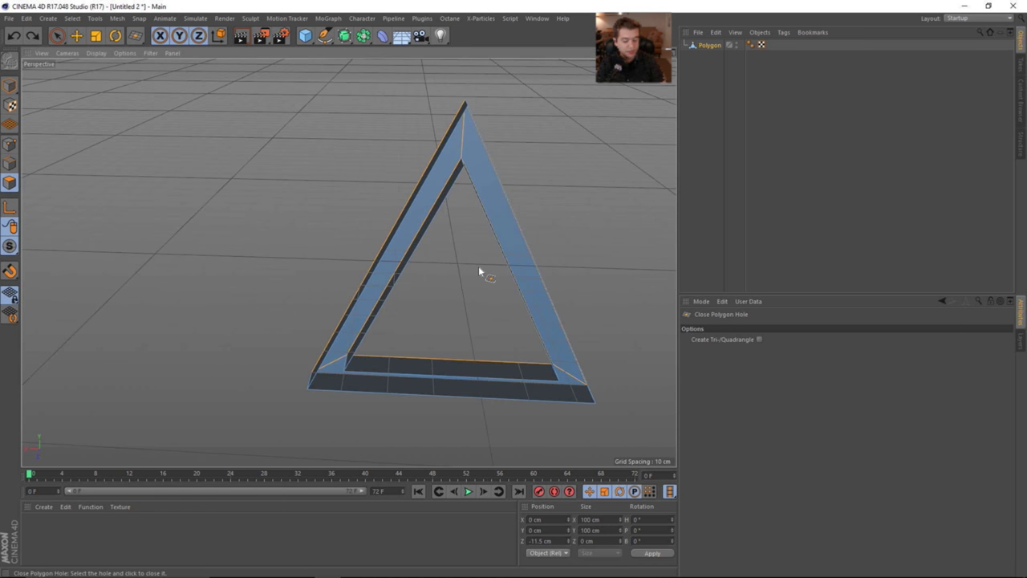
# Step: Deselect the faces and use Bridge in edge mode to connect the outer and inner edges on the frame's open back
pyautogui.press('e')
pyautogui.click(560, 219)
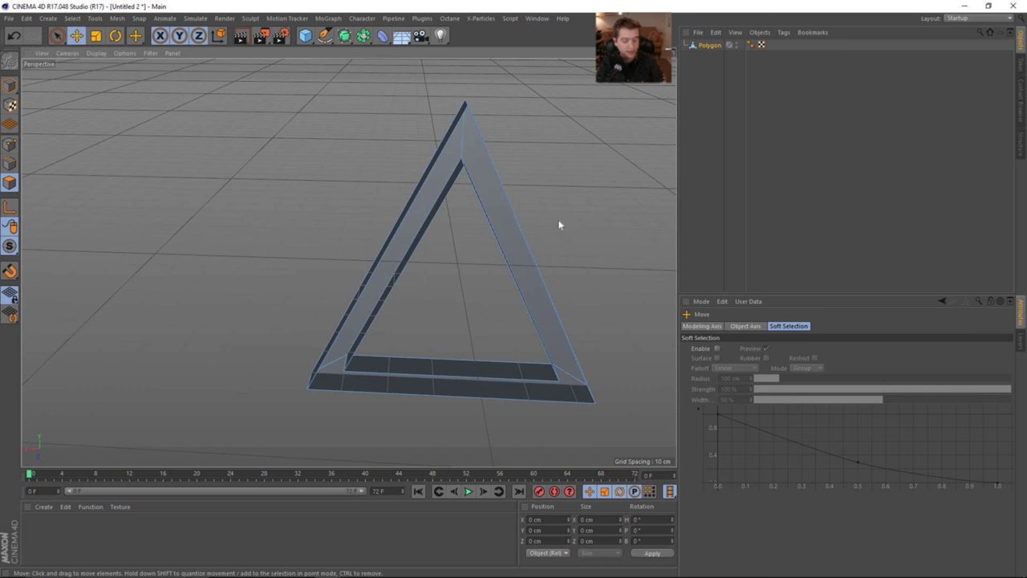
pyautogui.press('m')
pyautogui.press('b')
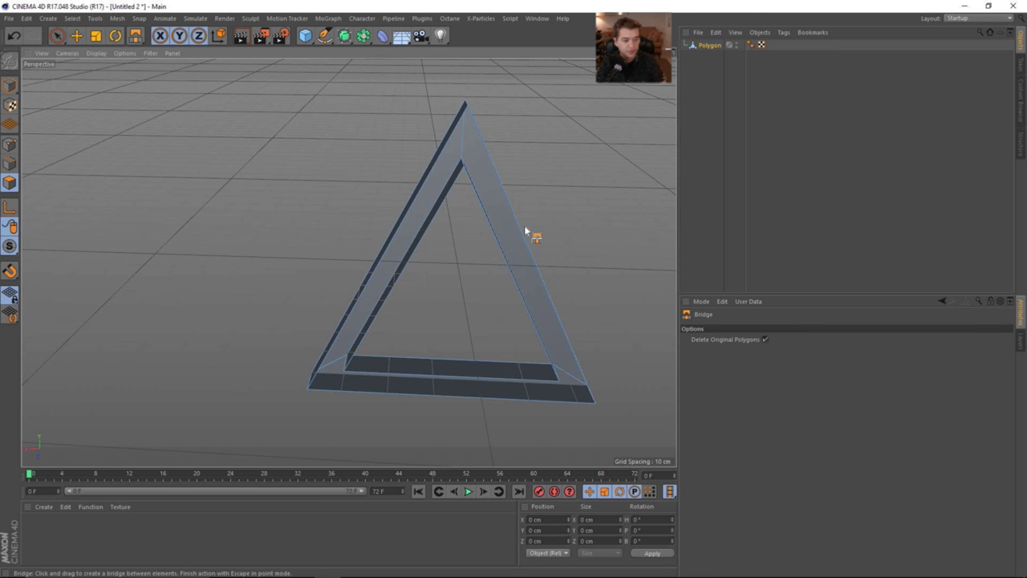
pyautogui.keyDown('alt'); pyautogui.moveTo(513, 264); pyautogui.dragTo(533, 252); pyautogui.keyUp('alt')
pyautogui.press('Return')
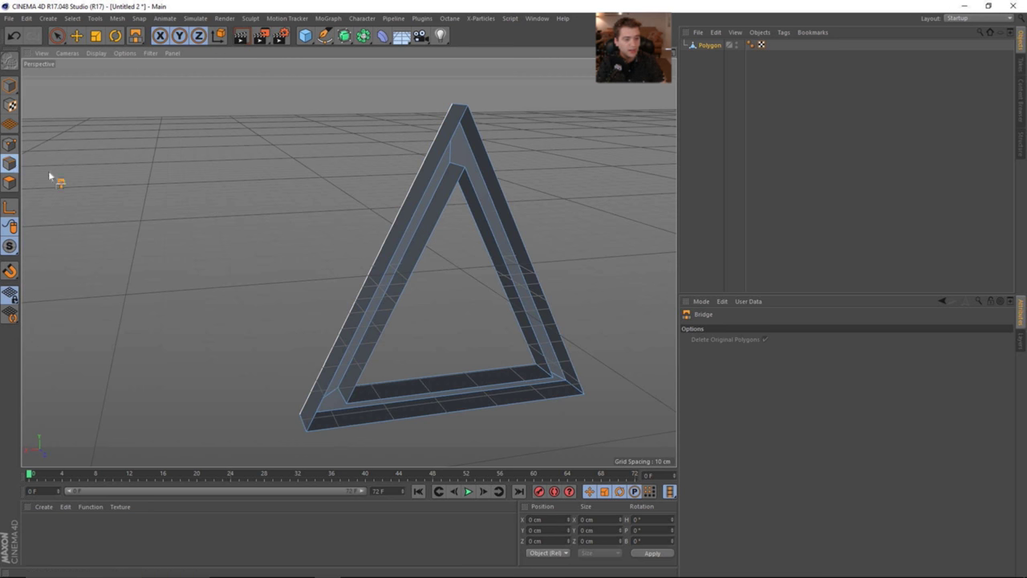
pyautogui.moveTo(511, 224); pyautogui.dragTo(488, 234)
pyautogui.keyDown('alt'); pyautogui.moveTo(488, 234); pyautogui.dragTo(427, 232); pyautogui.keyUp('alt')
# Step: Close the remaining gap in the back of the frame with Close Polygon Hole and return to the Move tool
pyautogui.keyDown('alt'); pyautogui.moveTo(393, 420); pyautogui.dragTo(374, 288); pyautogui.keyUp('alt')
pyautogui.press('m')
pyautogui.press('d')
pyautogui.click(411, 273)
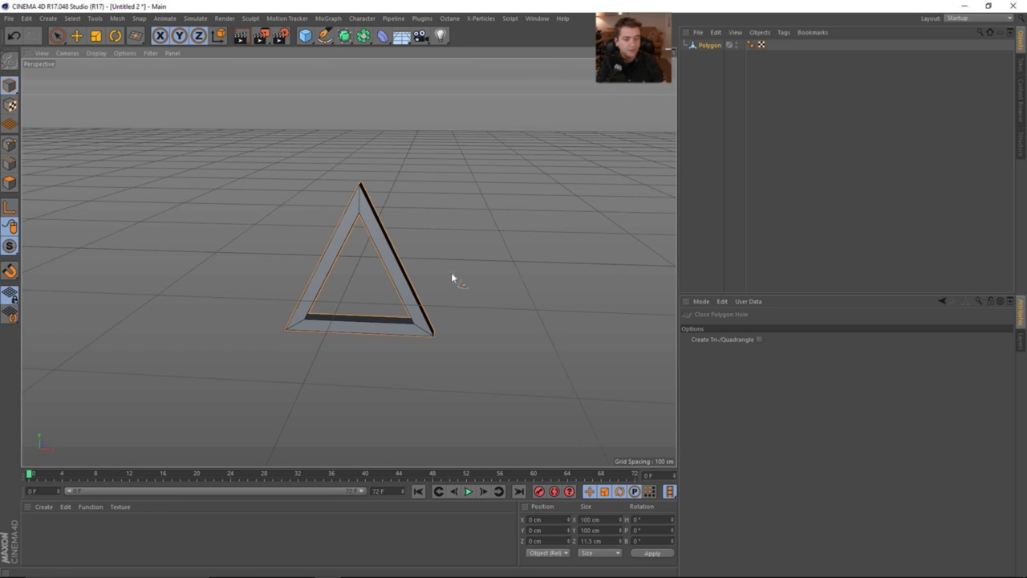
pyautogui.press('e')
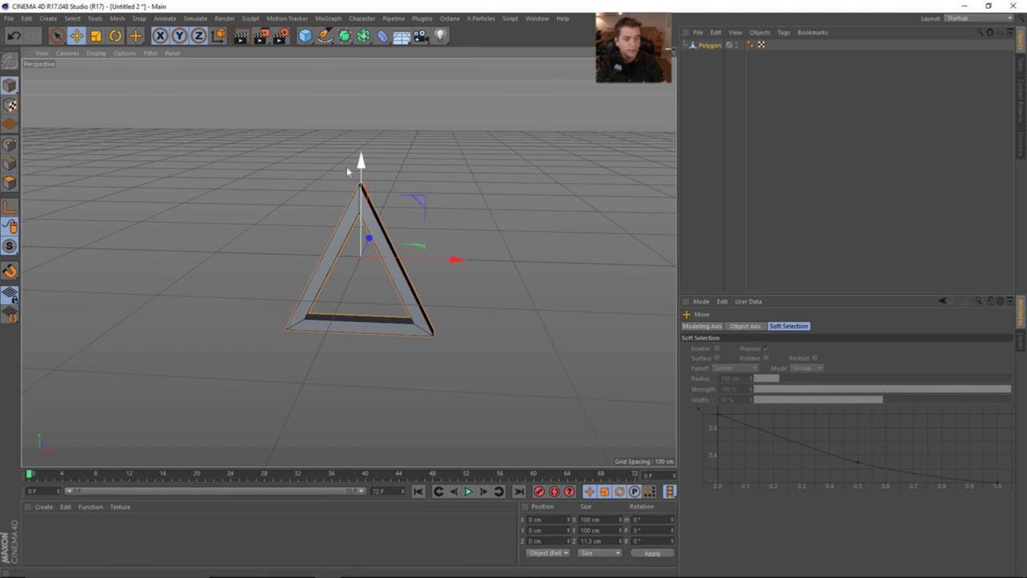
# Step: Add a MoGraph Cloner as parent of the triangle frame and set its mode to Object
pyautogui.click(328, 21)
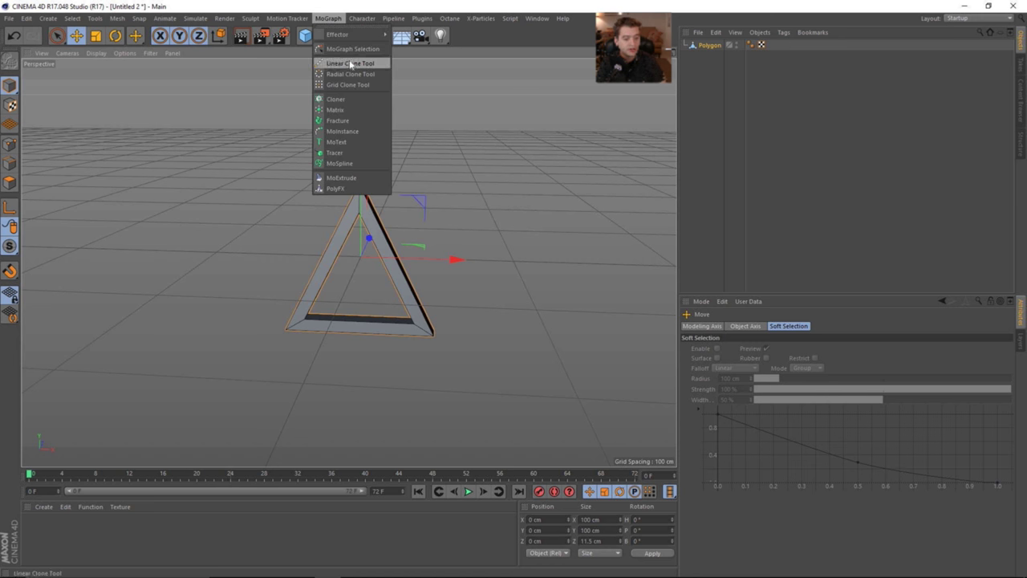
pyautogui.keyDown('alt'); pyautogui.click(363, 100); pyautogui.keyUp('alt')
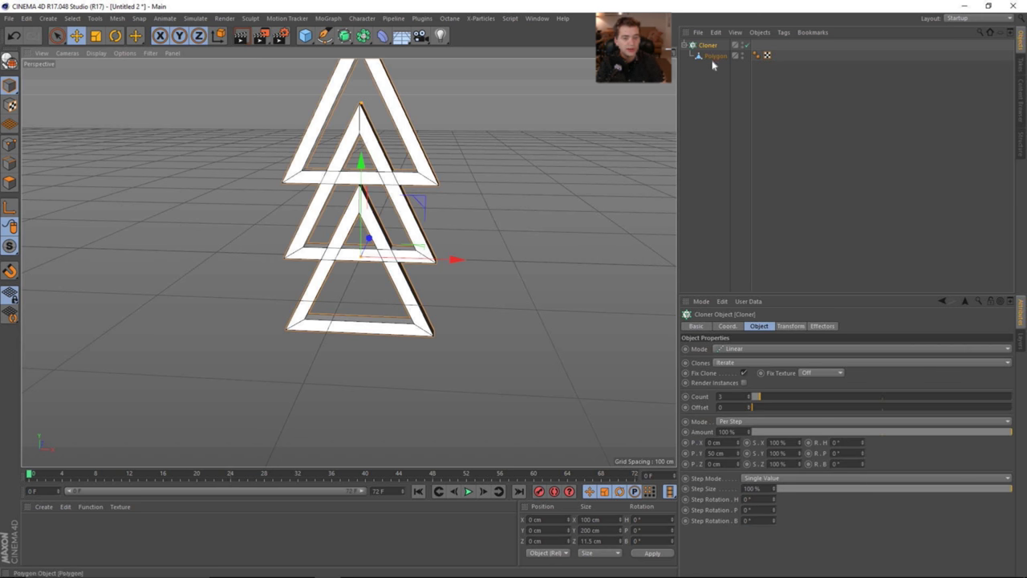
pyautogui.click(785, 348)
pyautogui.click(785, 359)
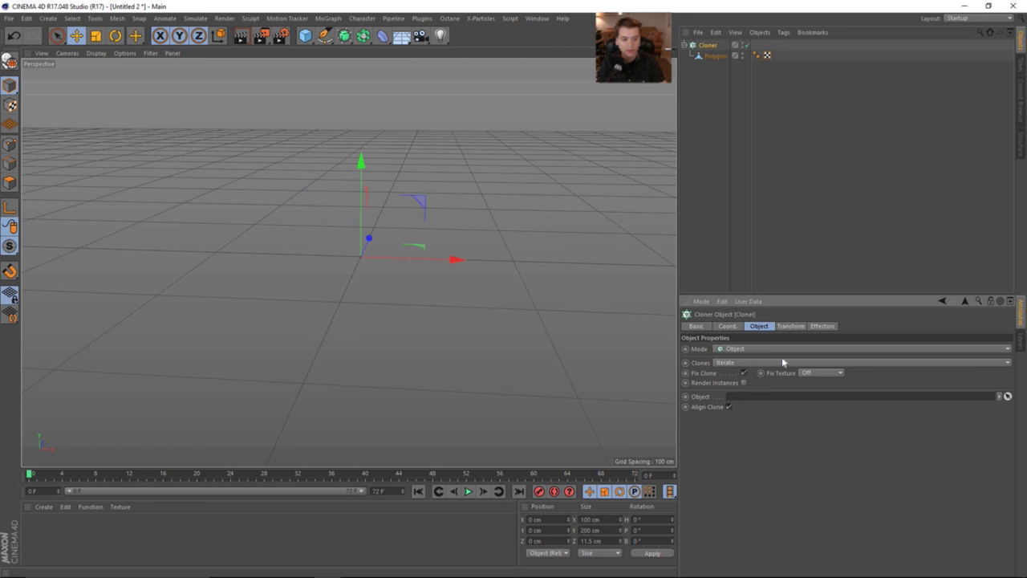
pyautogui.scroll(-2, 345, 226)
pyautogui.keyDown('alt'); pyautogui.moveTo(346, 226); pyautogui.dragTo(369, 256, button='middle'); pyautogui.keyUp('alt')
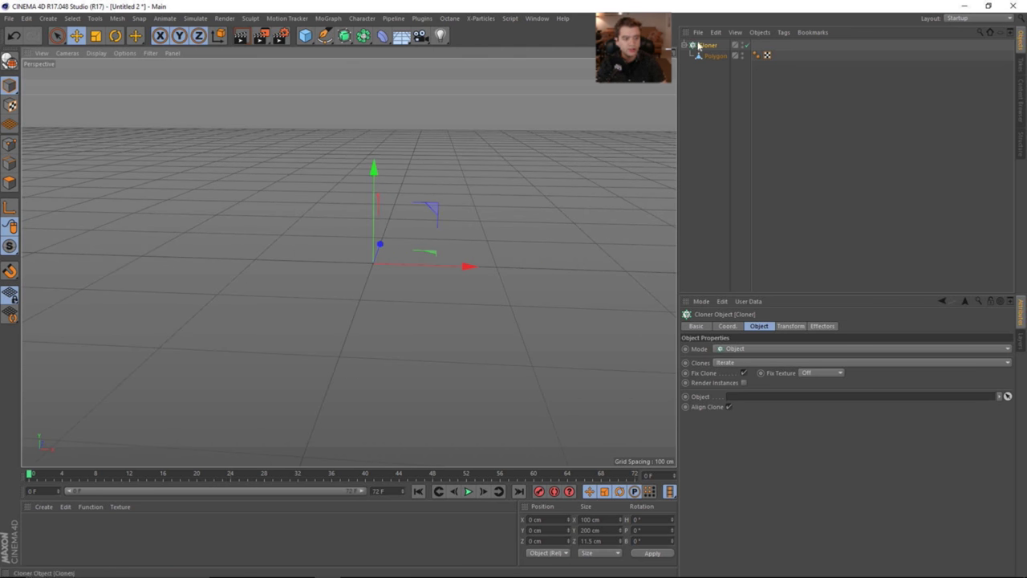
# Step: Add a Sphere primitive to the scene
pyautogui.moveTo(305, 35); pyautogui.dragTo(510, 74)
pyautogui.keyDown('alt'); pyautogui.moveTo(410, 251); pyautogui.dragTo(341, 253); pyautogui.keyUp('alt')
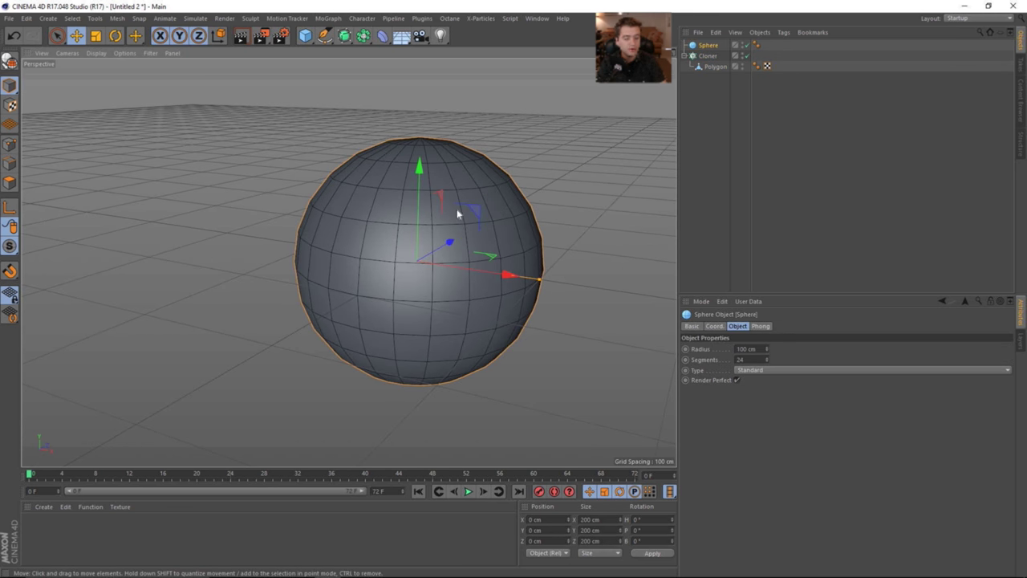
pyautogui.keyDown('alt'); pyautogui.moveTo(457, 213); pyautogui.dragTo(504, 217); pyautogui.keyUp('alt')
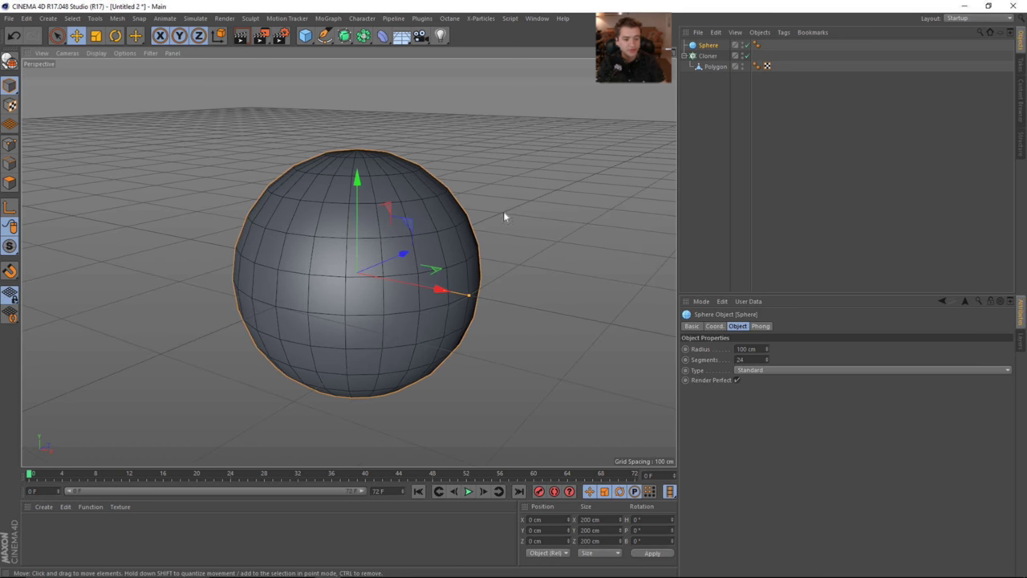
# Step: Assign the Sphere as the object the Cloner distributes its triangle frames over
pyautogui.click(709, 56)
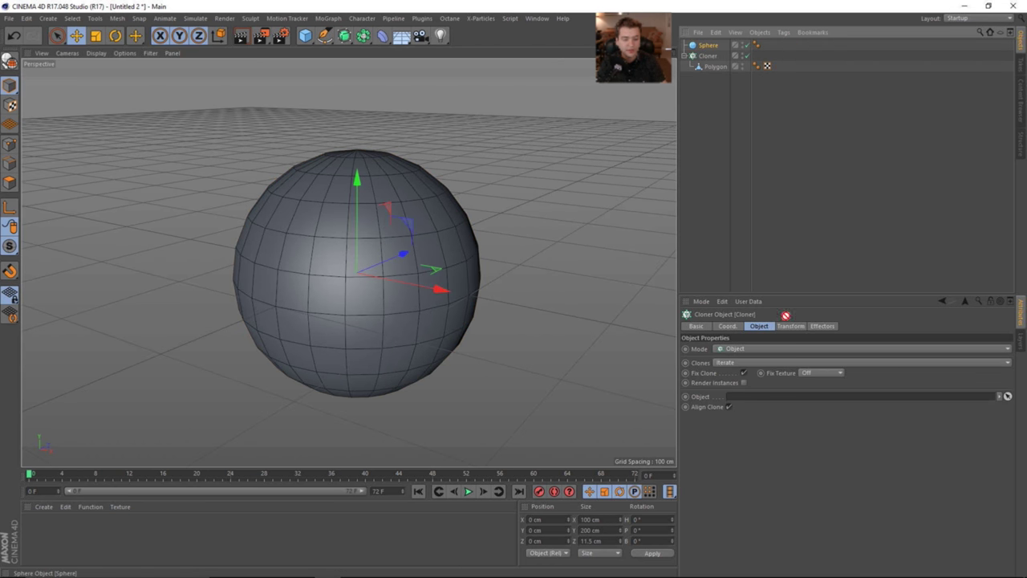
pyautogui.keyDown('alt'); pyautogui.moveTo(377, 301); pyautogui.dragTo(346, 281); pyautogui.keyUp('alt')
pyautogui.click(702, 56)
pyautogui.scroll(3, 365, 257)
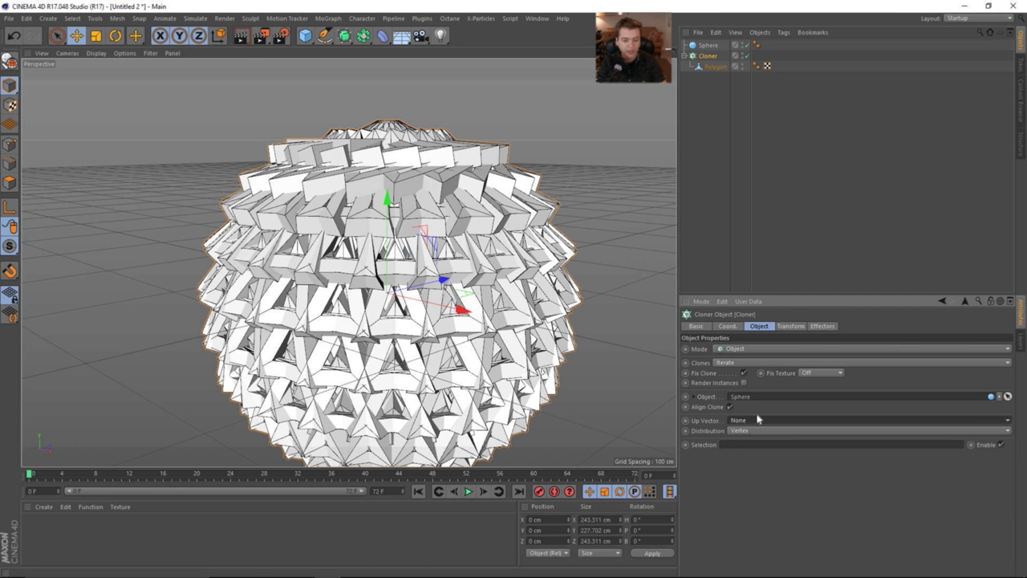
# Step: Set the Cloner's distribution to Surface and its up vector to Z+
pyautogui.click(748, 431)
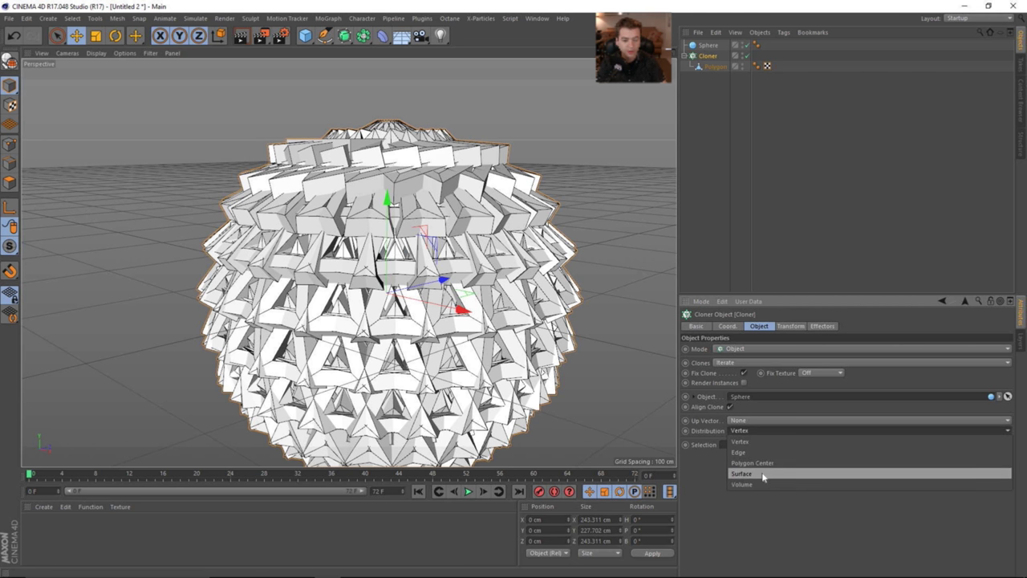
pyautogui.click(758, 467)
pyautogui.click(736, 432)
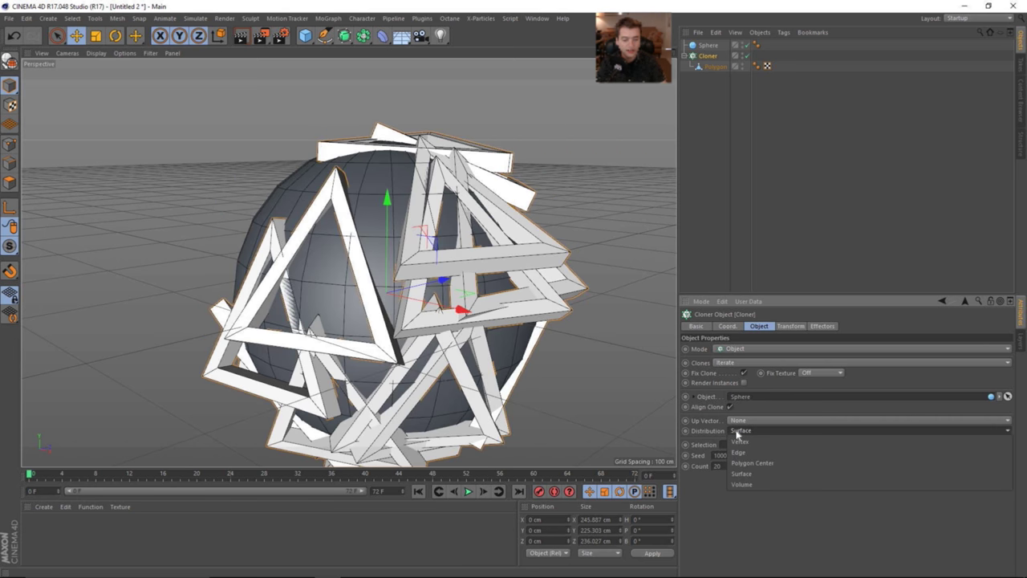
pyautogui.click(737, 432)
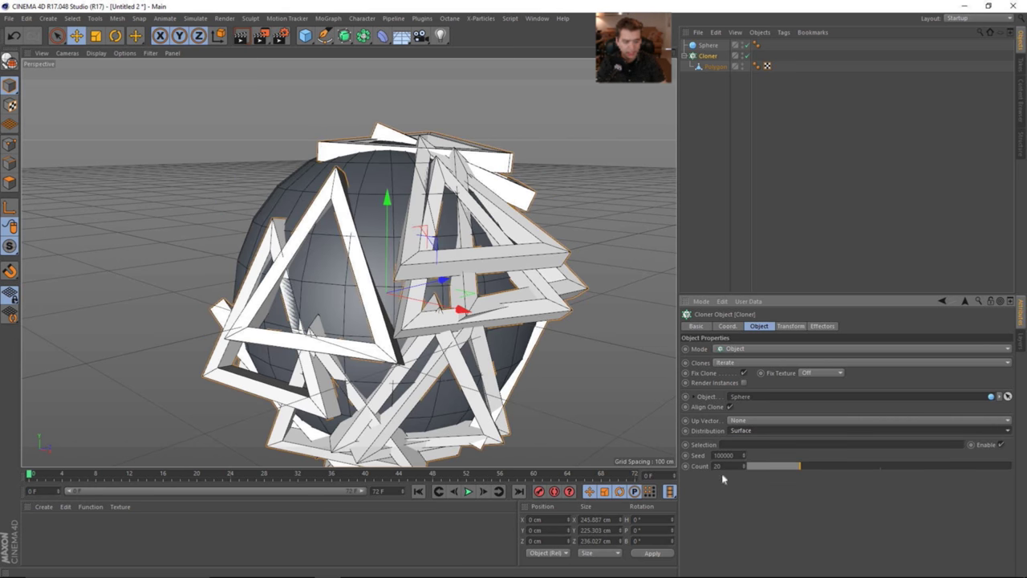
pyautogui.click(739, 425)
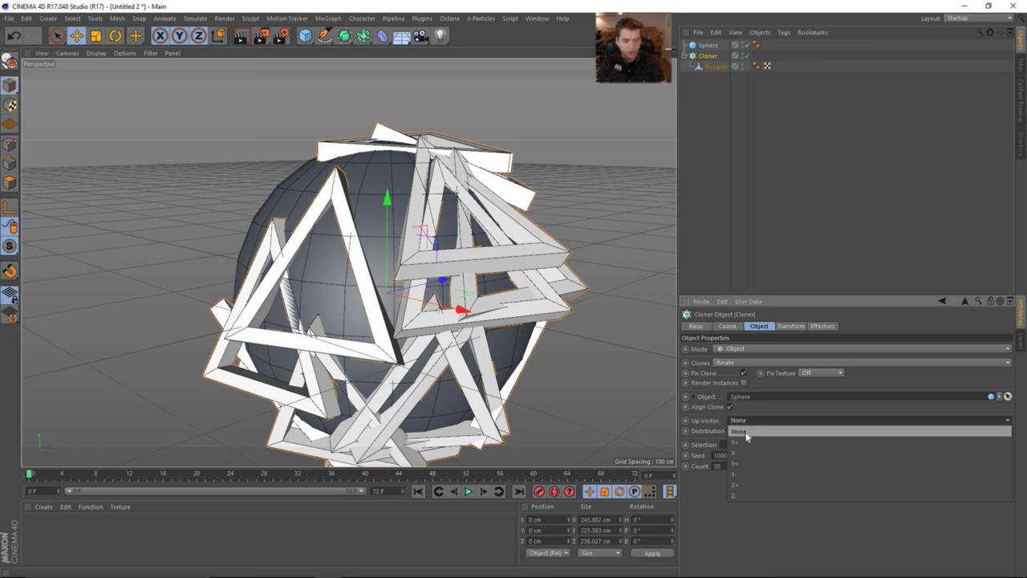
pyautogui.click(750, 485)
pyautogui.keyDown('alt'); pyautogui.moveTo(564, 401); pyautogui.dragTo(492, 365); pyautogui.keyUp('alt')
# Step: Reduce the Cloner's clone count to 8
pyautogui.click(743, 454)
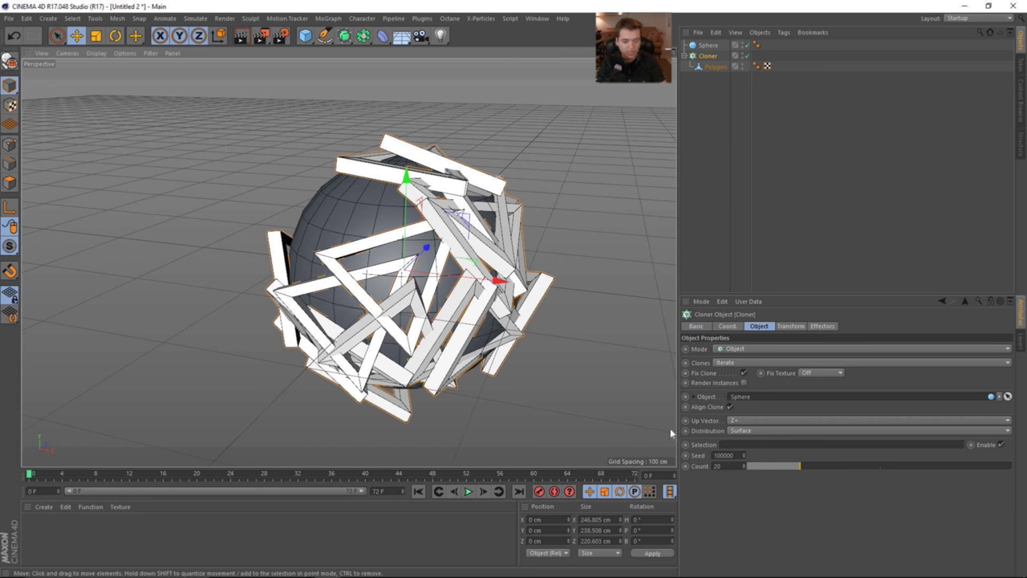
pyautogui.click(744, 469)
pyautogui.click(743, 468)
pyautogui.click(744, 468)
pyautogui.click(769, 466)
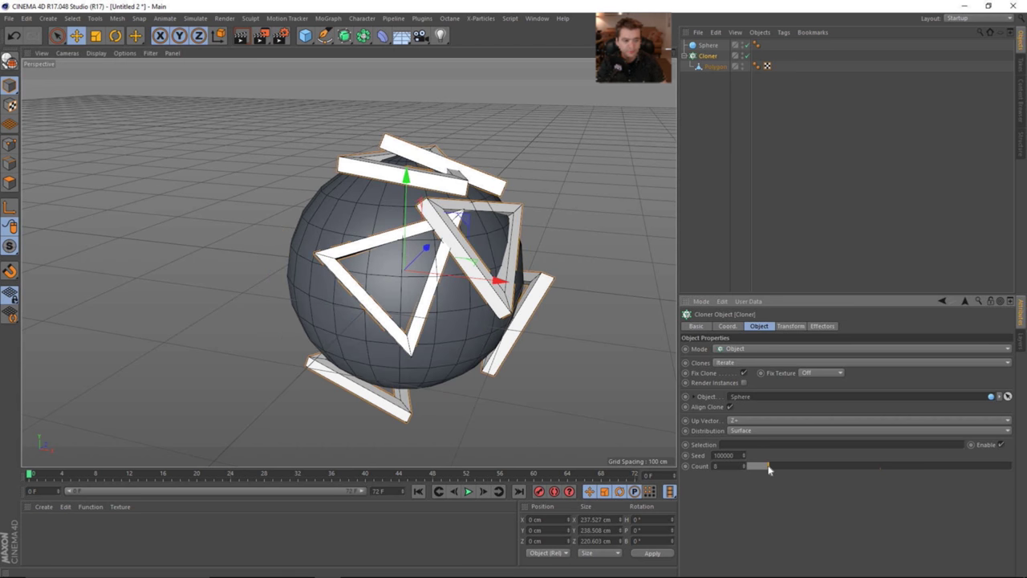
# Step: Scale the triangle frame polygon inside the Cloner down uniformly to about 10% of its size
pyautogui.click(714, 65)
pyautogui.press('t')
pyautogui.moveTo(530, 231); pyautogui.dragTo(124, 261)
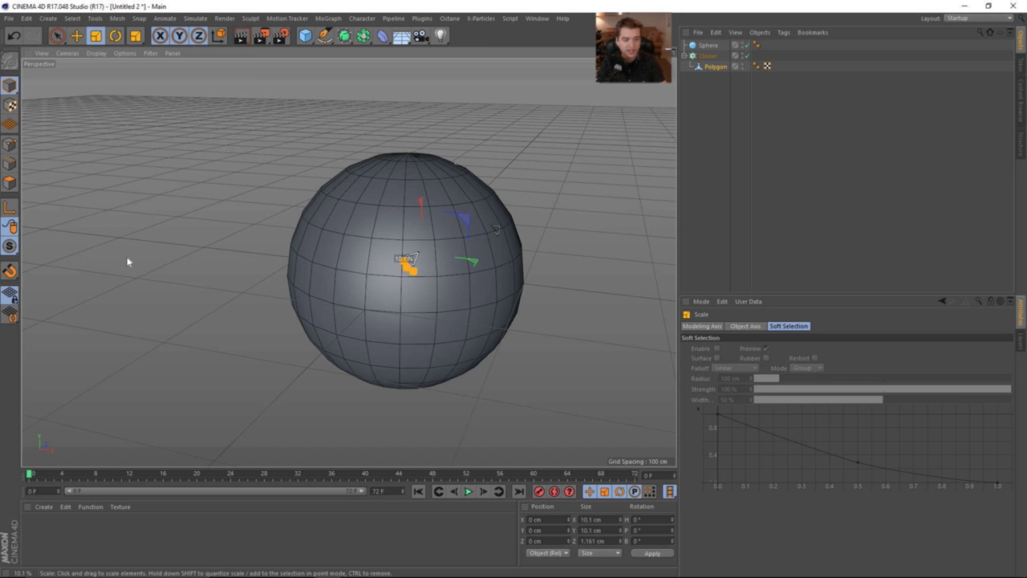
# Step: Raise the Cloner's count to 90 and enable Render Instances
pyautogui.click(708, 56)
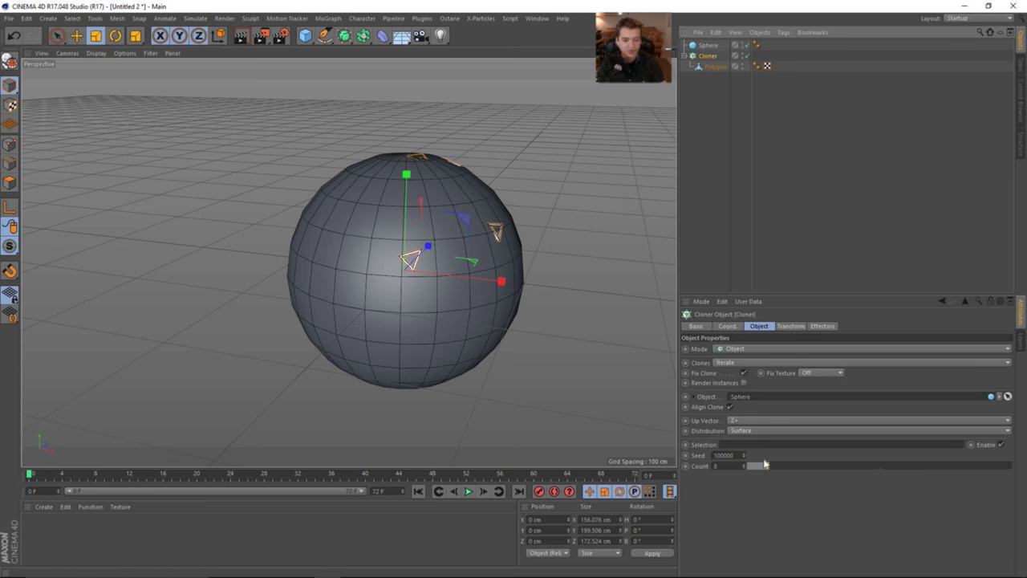
pyautogui.moveTo(774, 472); pyautogui.dragTo(962, 484)
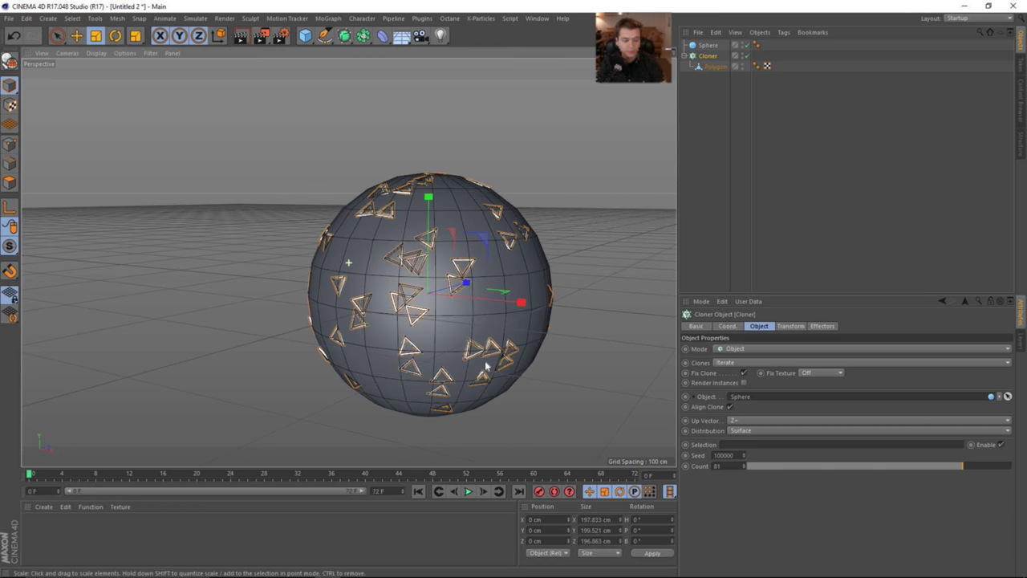
pyautogui.keyDown('alt'); pyautogui.moveTo(503, 409); pyautogui.dragTo(461, 385); pyautogui.keyUp('alt')
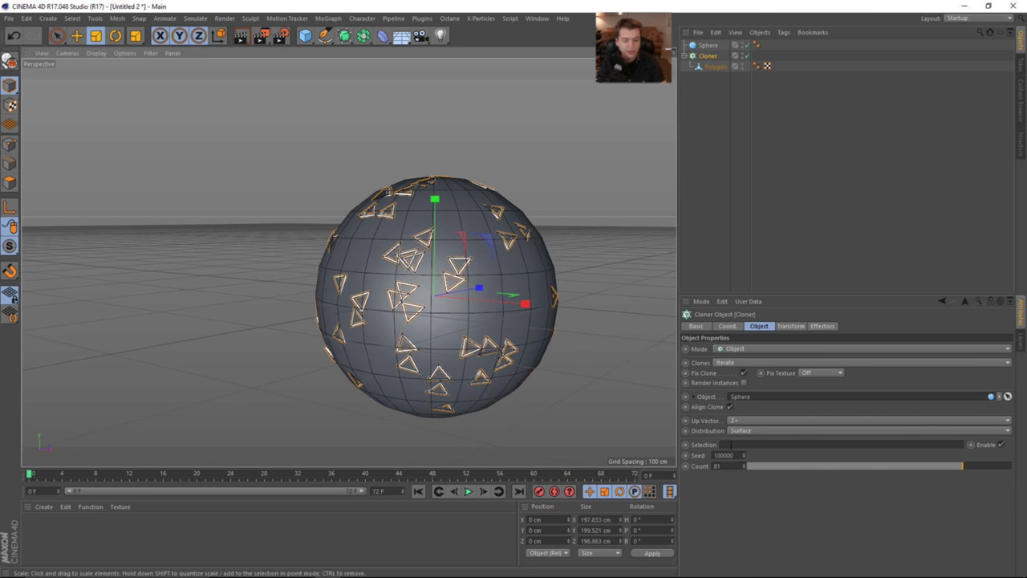
pyautogui.click(744, 384)
pyautogui.keyDown('alt'); pyautogui.moveTo(409, 319); pyautogui.dragTo(430, 328); pyautogui.keyUp('alt')
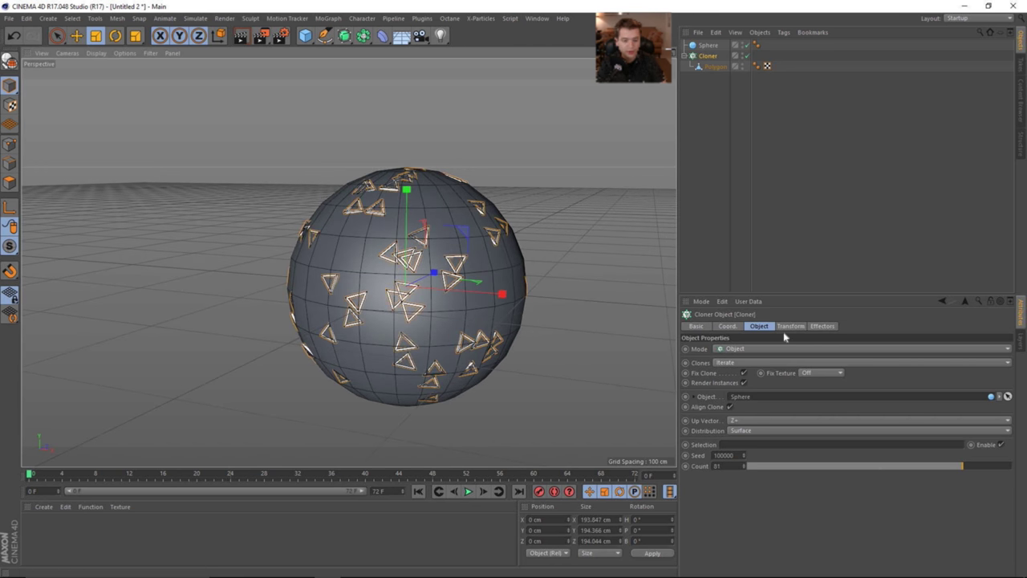
pyautogui.moveTo(965, 474); pyautogui.dragTo(985, 474)
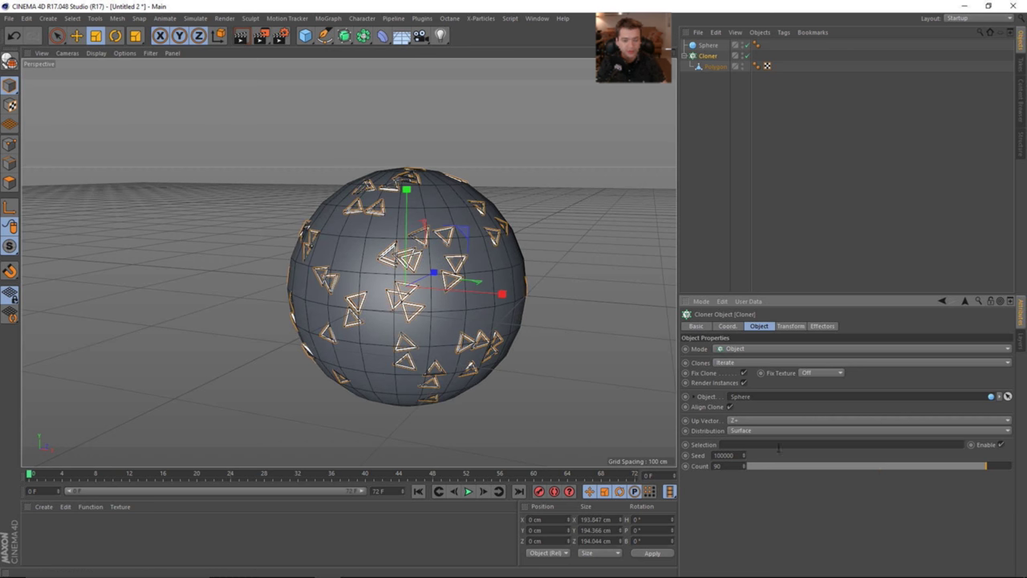
pyautogui.click(708, 45)
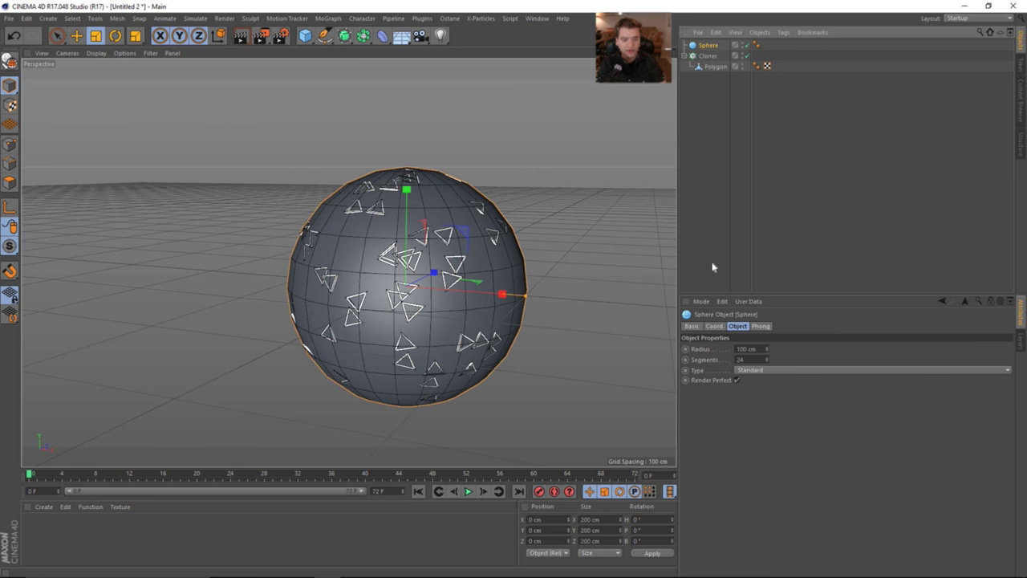
pyautogui.click(709, 56)
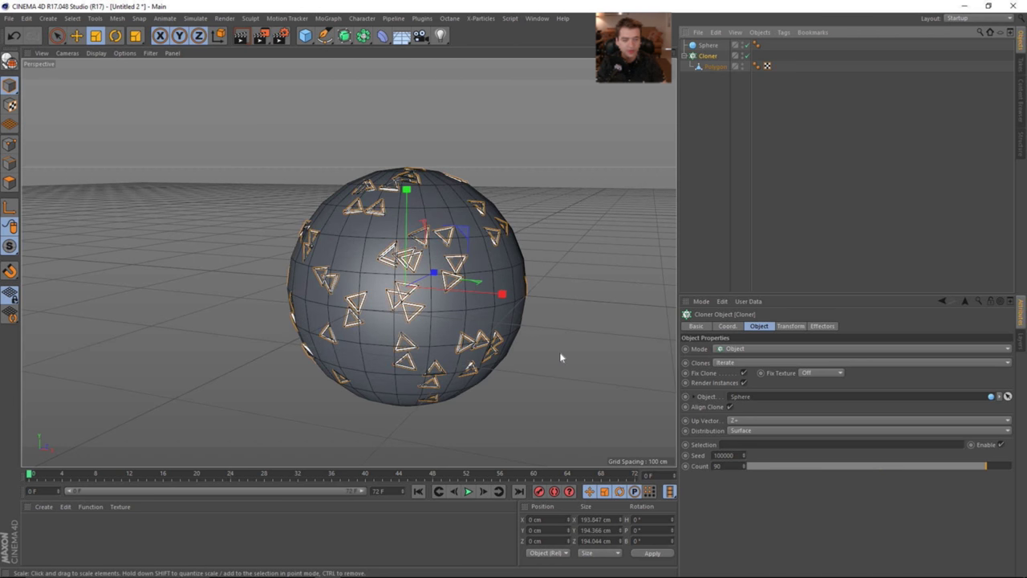
pyautogui.press('c')
pyautogui.click(710, 46)
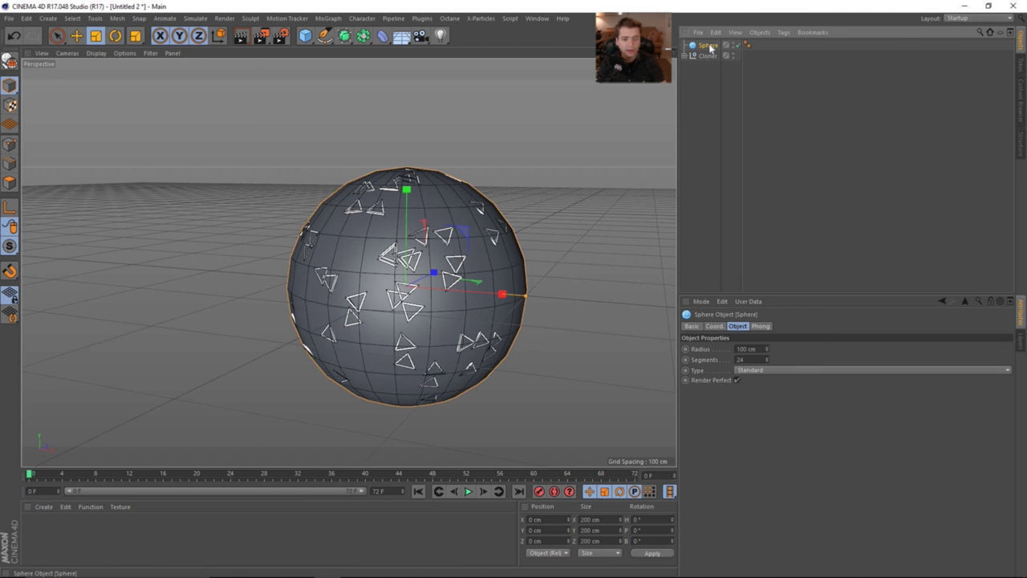
pyautogui.hotkey('ctrl', 'z')
pyautogui.hotkey('ctrl', 'z')
pyautogui.hotkey('ctrl', 'z')
# Step: Make the Sphere editable and hide it so only the cloned triangles show
pyautogui.click(708, 46)
pyautogui.press('c')
pyautogui.click(706, 56)
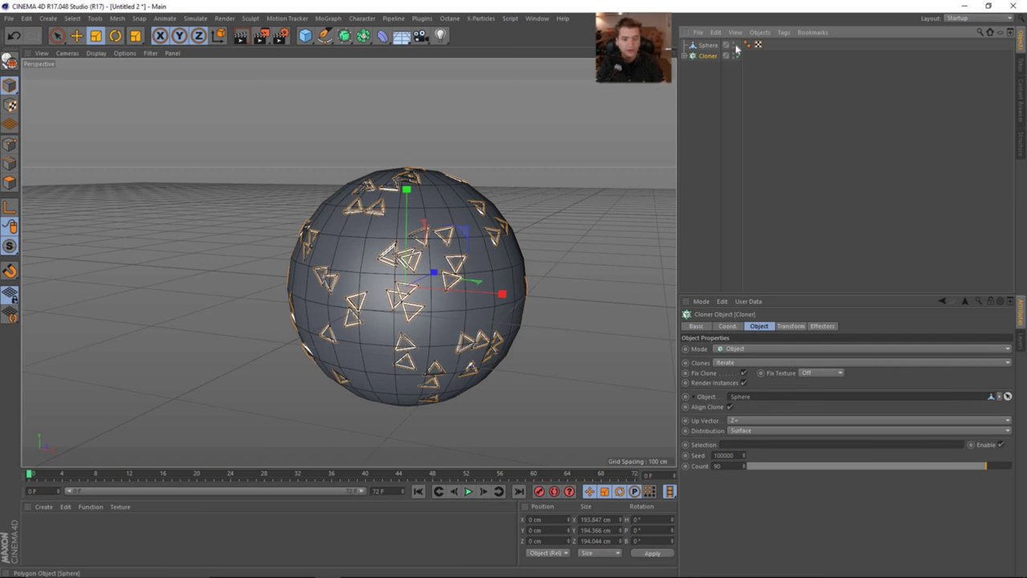
pyautogui.click(733, 44)
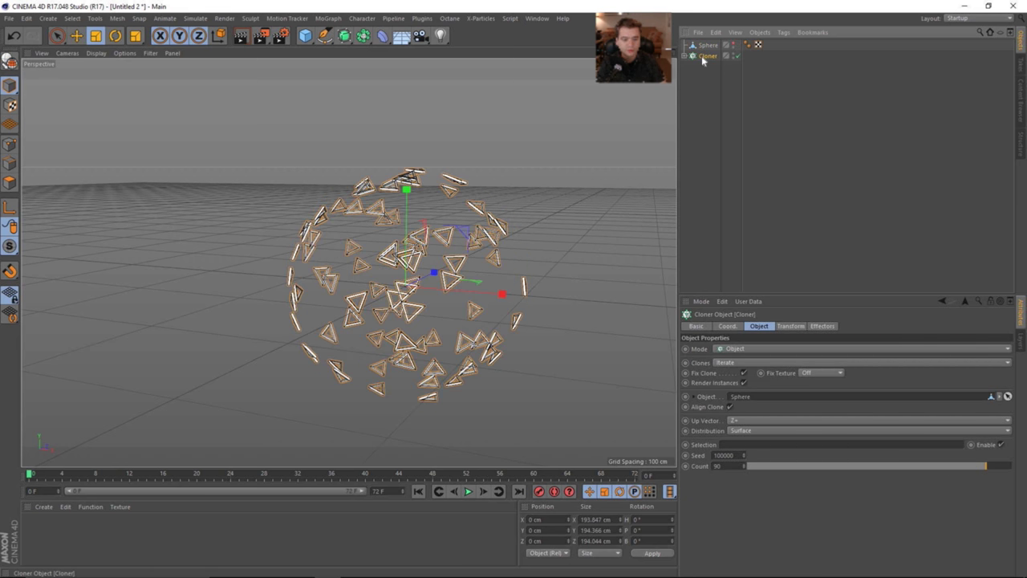
# Step: Raise the Cloner's count to 216 for a denser shell of triangles
pyautogui.click(791, 326)
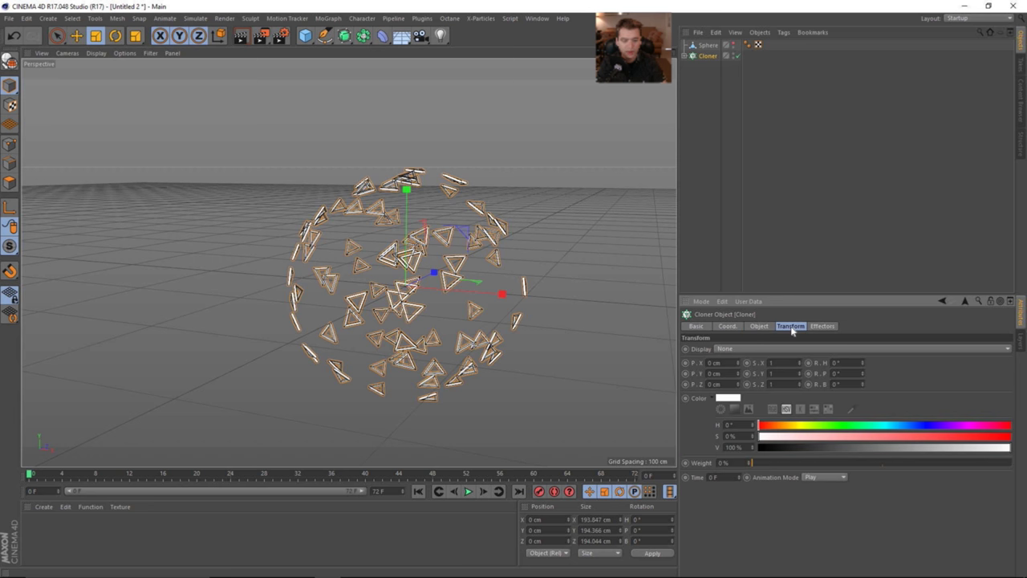
pyautogui.click(759, 327)
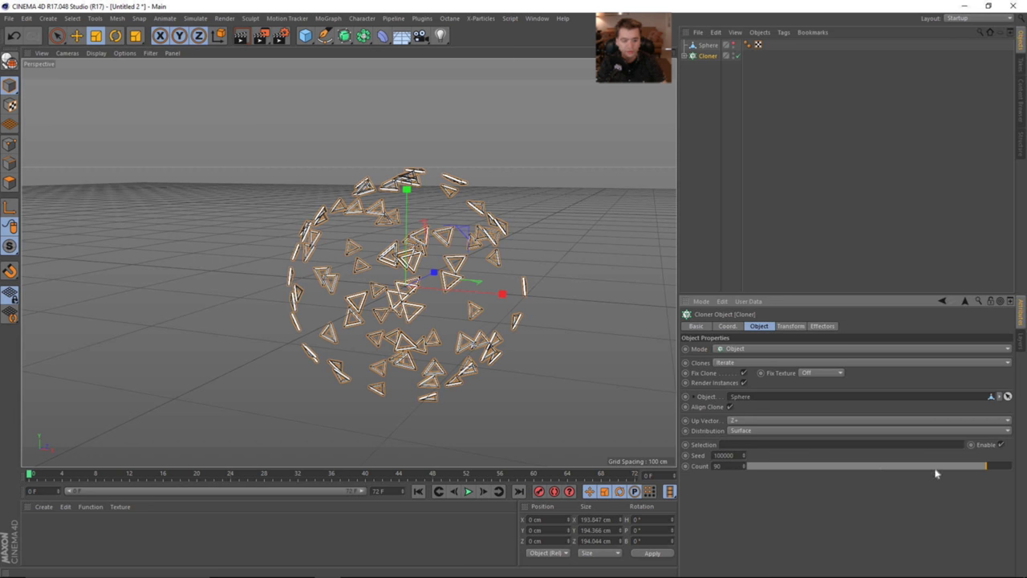
pyautogui.moveTo(990, 469); pyautogui.dragTo(1002, 469)
pyautogui.keyDown('alt'); pyautogui.moveTo(409, 329); pyautogui.dragTo(454, 300); pyautogui.keyUp('alt')
pyautogui.moveTo(745, 465); pyautogui.dragTo(744, 369)
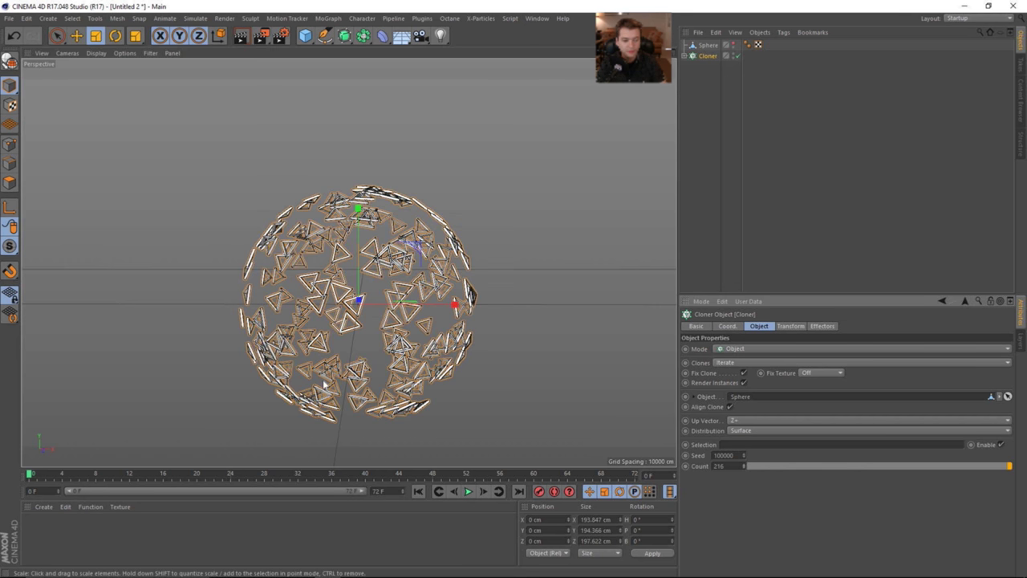
# Step: Switch the Cloner's distribution to Vertex so a triangle sits on every point of the sphere
pyautogui.click(741, 431)
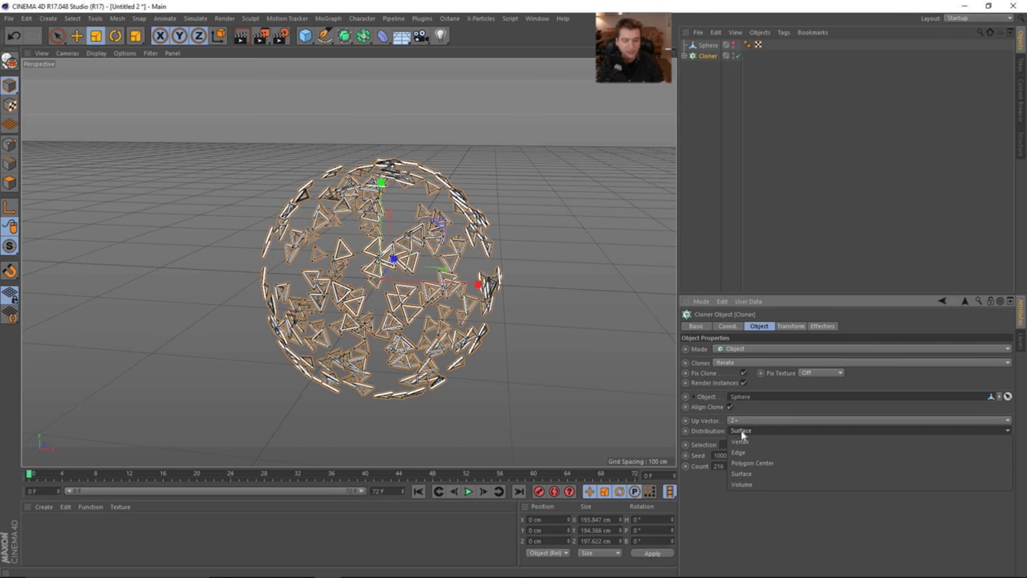
pyautogui.click(757, 441)
pyautogui.moveTo(366, 275)
pyautogui.keyDown('alt'); pyautogui.mouseDown()
pyautogui.moveTo(255, 303)
pyautogui.moveTo(365, 323)
pyautogui.moveTo(361, 298)
pyautogui.mouseUp(); pyautogui.keyUp('alt')
pyautogui.moveTo(385, 245)
pyautogui.keyDown('alt'); pyautogui.mouseDown()
pyautogui.moveTo(340, 258)
pyautogui.moveTo(361, 268)
pyautogui.mouseUp(); pyautogui.keyUp('alt')
pyautogui.keyDown('alt'); pyautogui.moveTo(360, 268); pyautogui.dragTo(378, 286, button='middle'); pyautogui.keyUp('alt')
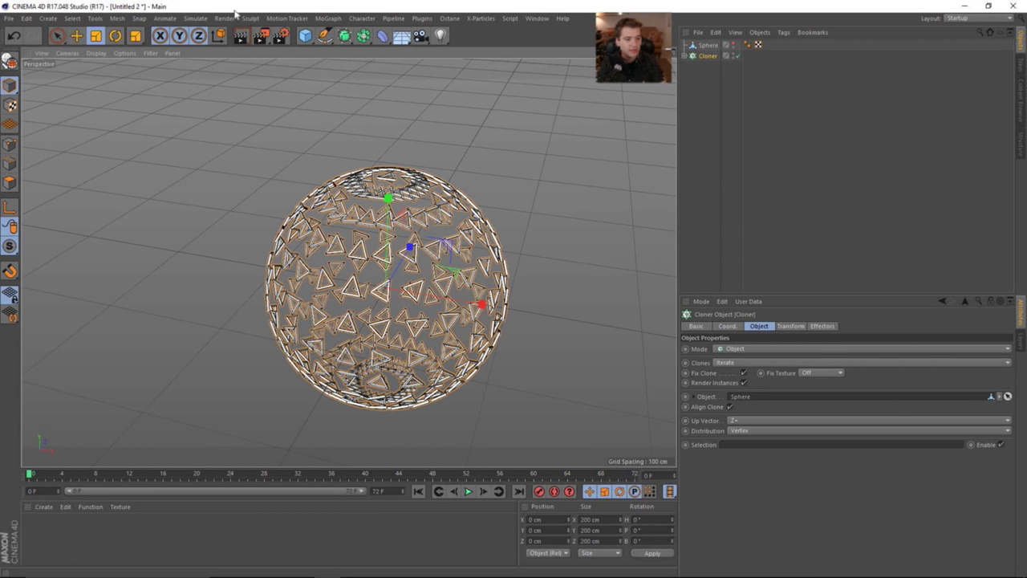
# Step: Add a MoGraph Random effector to the Cloner
pyautogui.click(328, 17)
pyautogui.moveTo(356, 37)
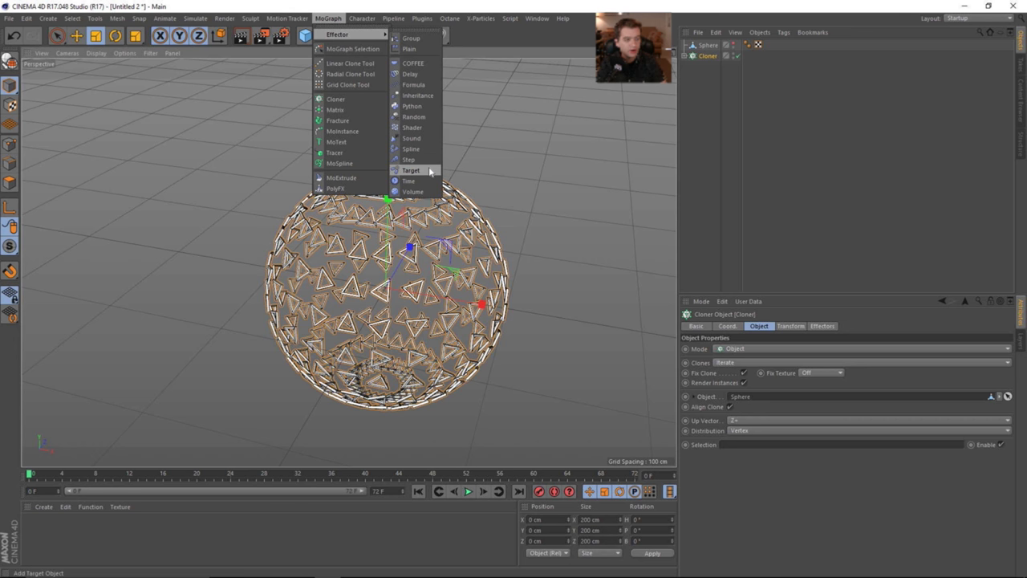
pyautogui.click(431, 118)
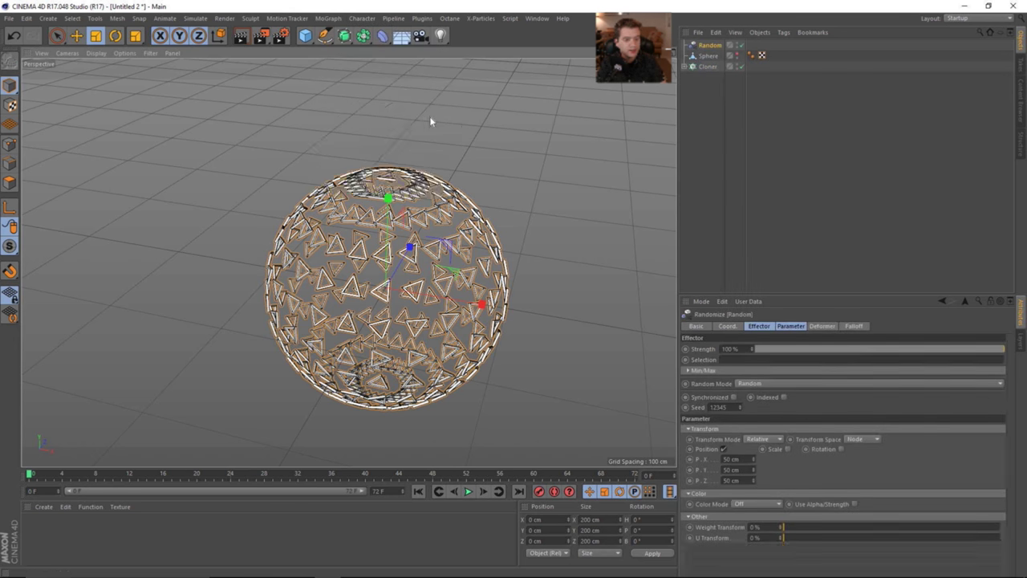
pyautogui.keyDown('alt'); pyautogui.moveTo(522, 241); pyautogui.dragTo(433, 190); pyautogui.keyUp('alt')
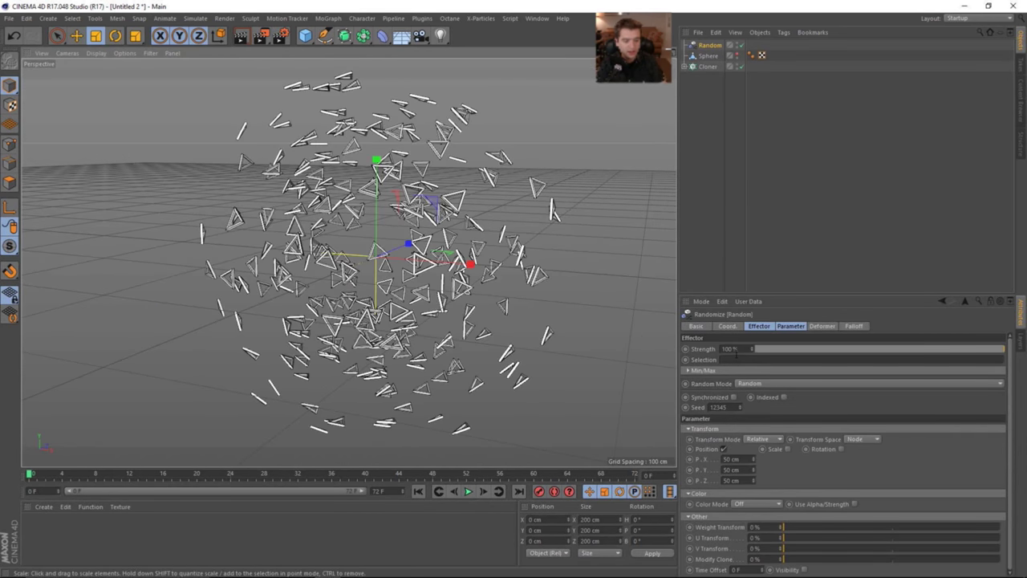
# Step: Set the Random effector's position offsets to 2 cm in X, 2 cm in Y and 0 cm in Z
pyautogui.moveTo(753, 480); pyautogui.dragTo(697, 481)
pyautogui.moveTo(758, 472)
pyautogui.mouseDown()
pyautogui.moveTo(698, 472)
pyautogui.moveTo(753, 474)
pyautogui.mouseUp()
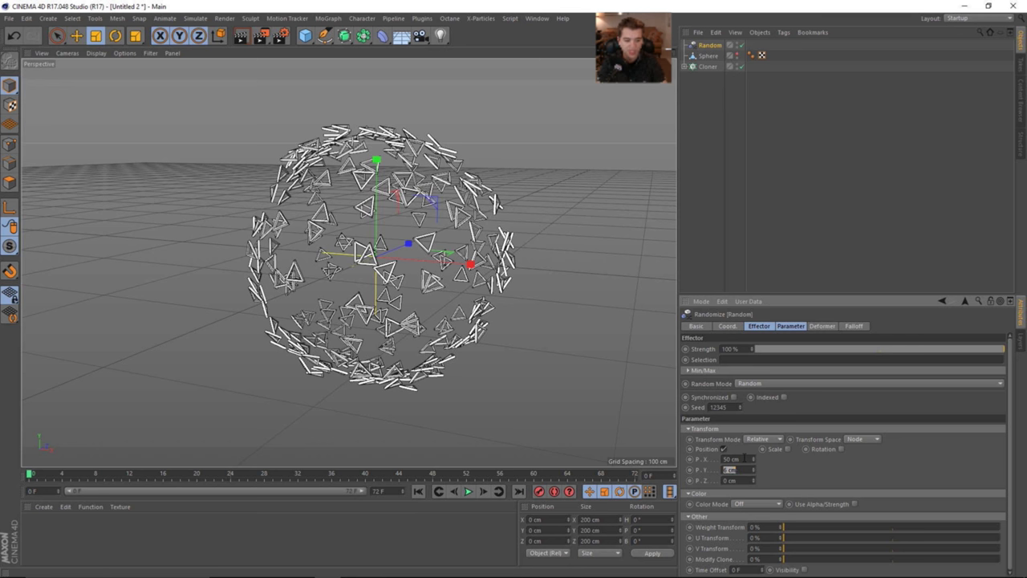
pyautogui.write('2')
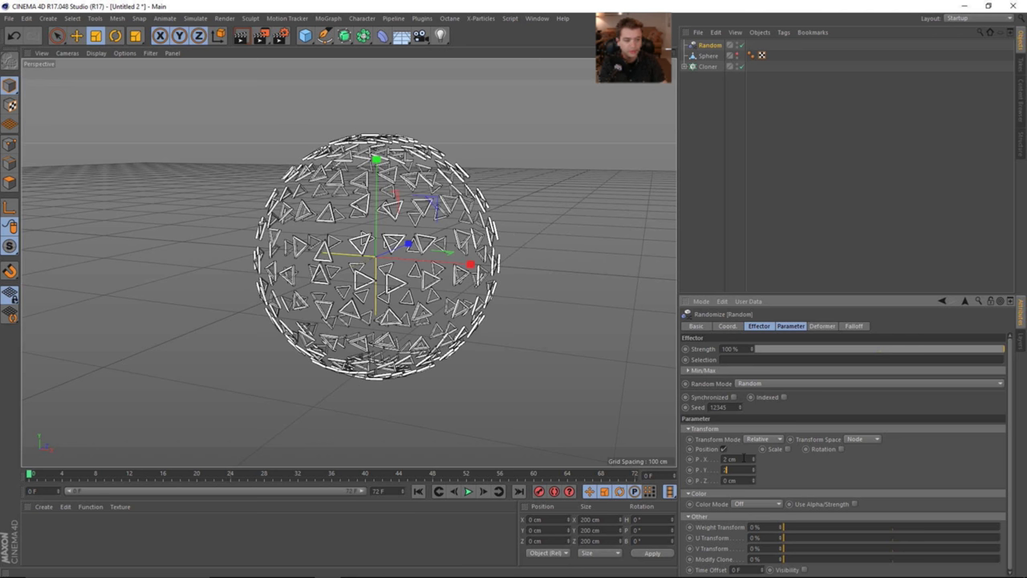
pyautogui.press('Return')
pyautogui.keyDown('alt'); pyautogui.moveTo(392, 236); pyautogui.dragTo(369, 239); pyautogui.keyUp('alt')
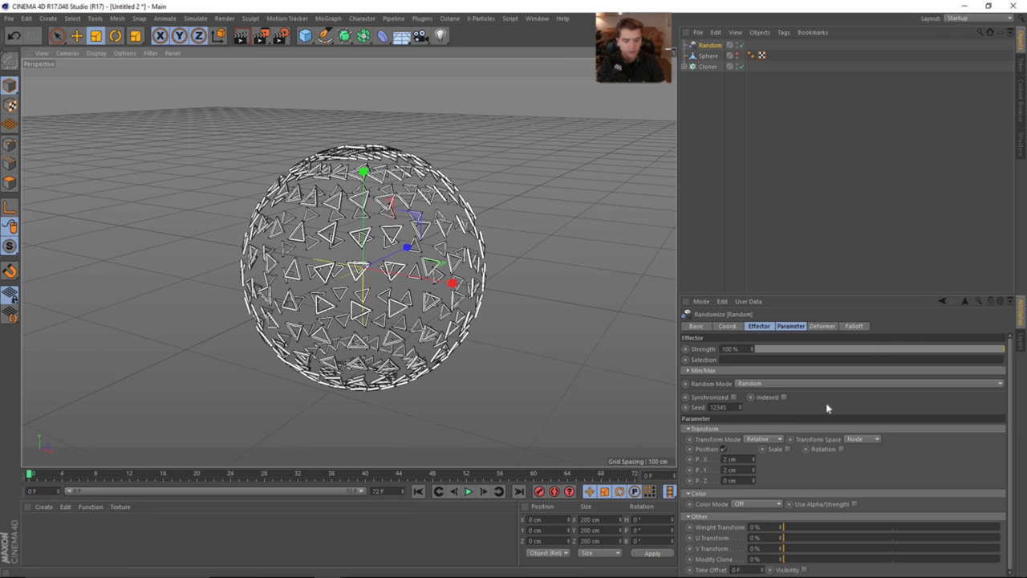
# Step: Enable rotation in the Random effector and set only its bank rotation (R.B) to 360°
pyautogui.click(840, 448)
pyautogui.moveTo(871, 460); pyautogui.dragTo(871, 415)
pyautogui.hotkey('ctrl', 'z')
pyautogui.moveTo(871, 471); pyautogui.dragTo(951, 480)
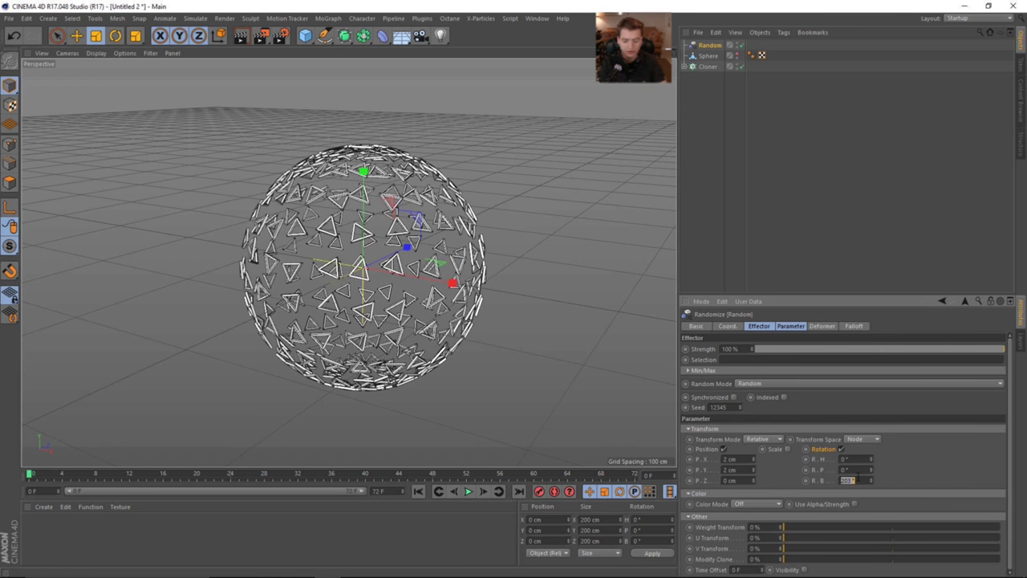
pyautogui.click(857, 478)
pyautogui.write('360')
pyautogui.press('Return')
pyautogui.moveTo(420, 308)
pyautogui.keyDown('alt'); pyautogui.mouseDown()
pyautogui.moveTo(468, 313)
pyautogui.moveTo(445, 326)
pyautogui.moveTo(520, 329)
pyautogui.moveTo(475, 331)
pyautogui.moveTo(439, 290)
pyautogui.moveTo(508, 299)
pyautogui.mouseUp(); pyautogui.keyUp('alt')
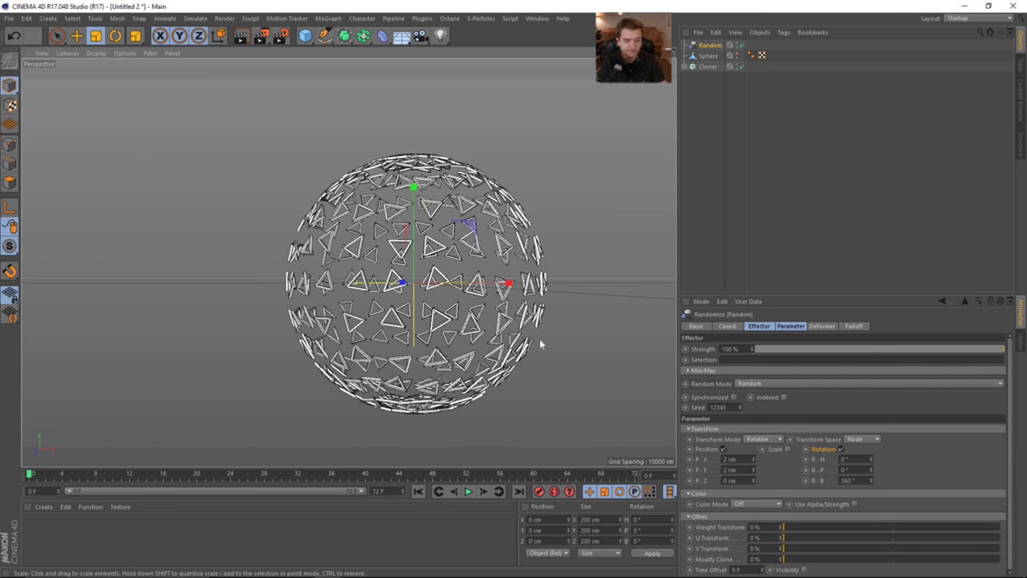
pyautogui.keyDown('alt'); pyautogui.moveTo(535, 343); pyautogui.dragTo(522, 274); pyautogui.keyUp('alt')
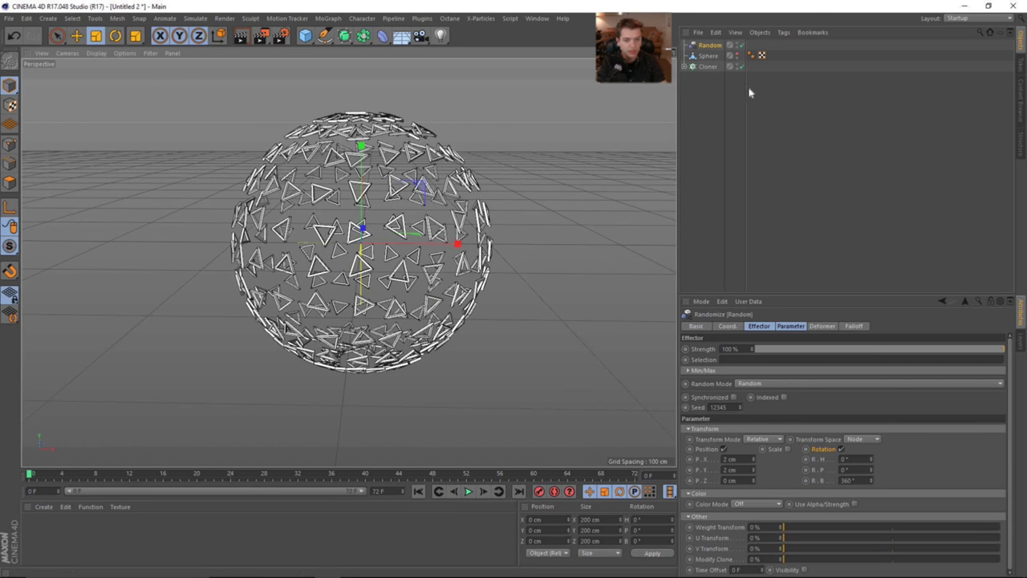
# Step: Set the Random effector's falloff shape to Sphere
pyautogui.click(852, 327)
pyautogui.click(780, 348)
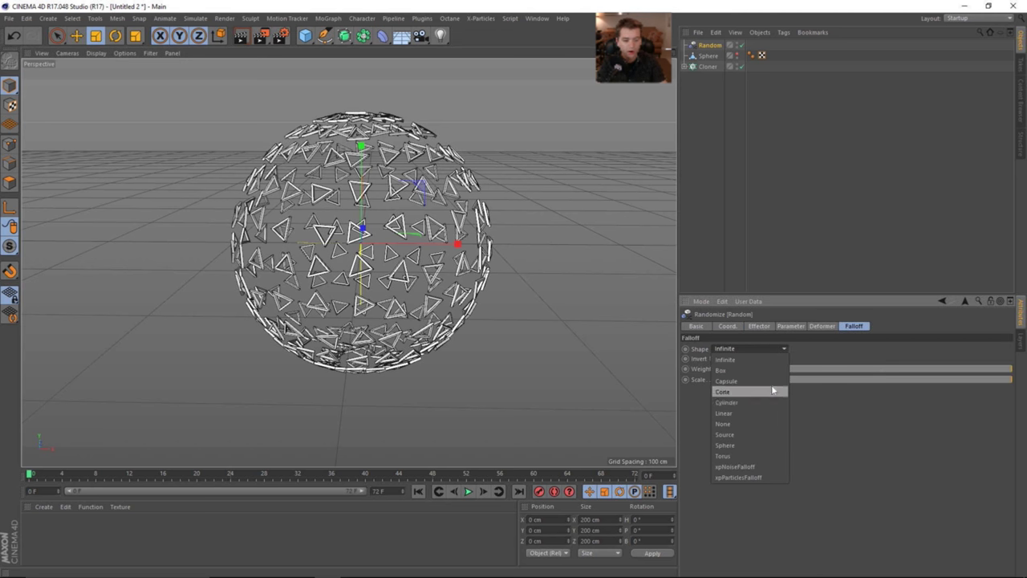
pyautogui.click(756, 446)
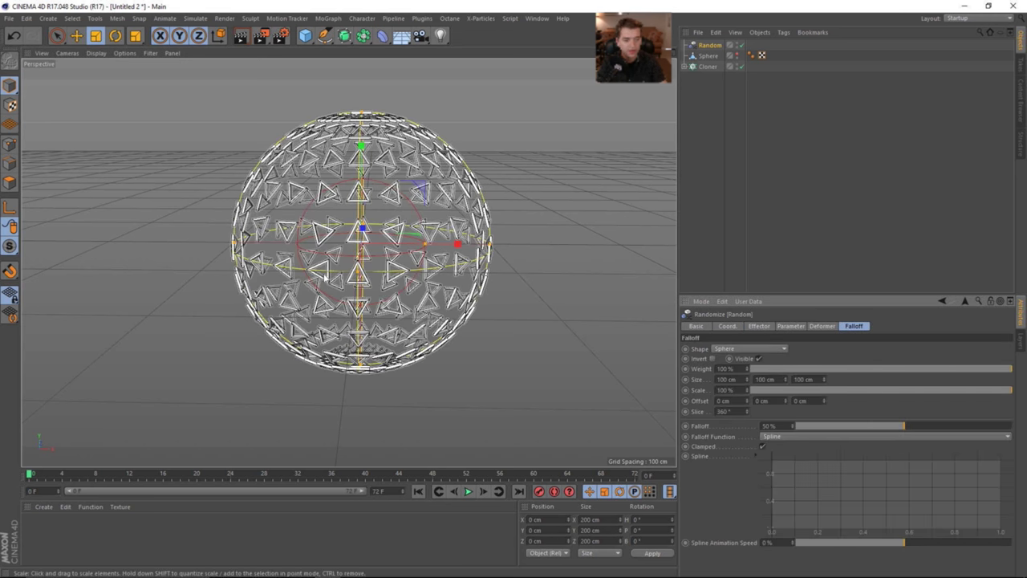
# Step: Enlarge the Random effector's spherical falloff to about 187 cm and move it off-centre, about -37 cm in X and 27 cm in Z
pyautogui.press('t')
pyautogui.moveTo(399, 302); pyautogui.dragTo(602, 311)
pyautogui.scroll(-2, 513, 312)
pyautogui.press('e')
pyautogui.moveTo(486, 257); pyautogui.dragTo(344, 282)
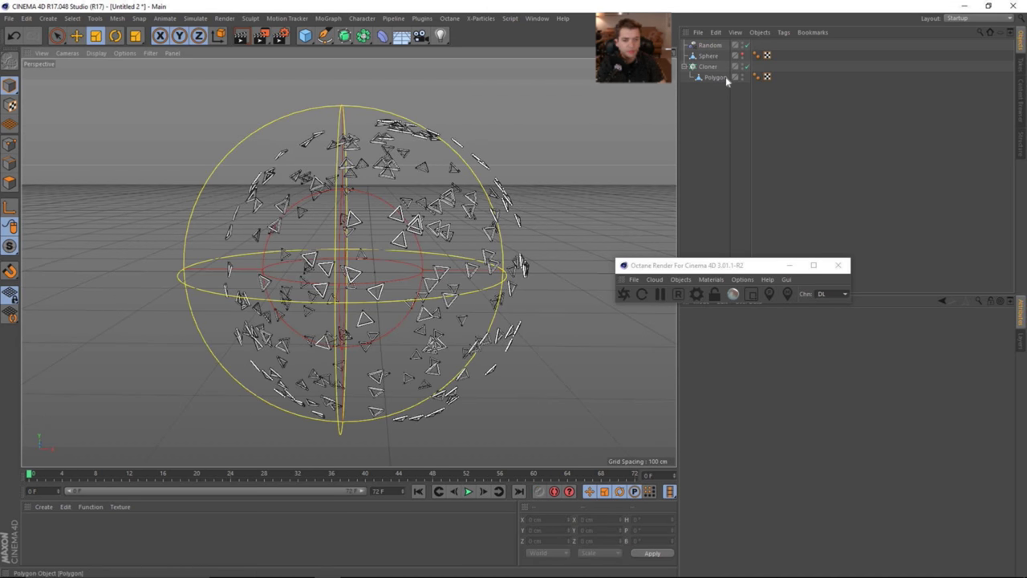
# Step: Add an Octane Scatter object and place a copy of the triangle polygon under it
pyautogui.click(681, 279)
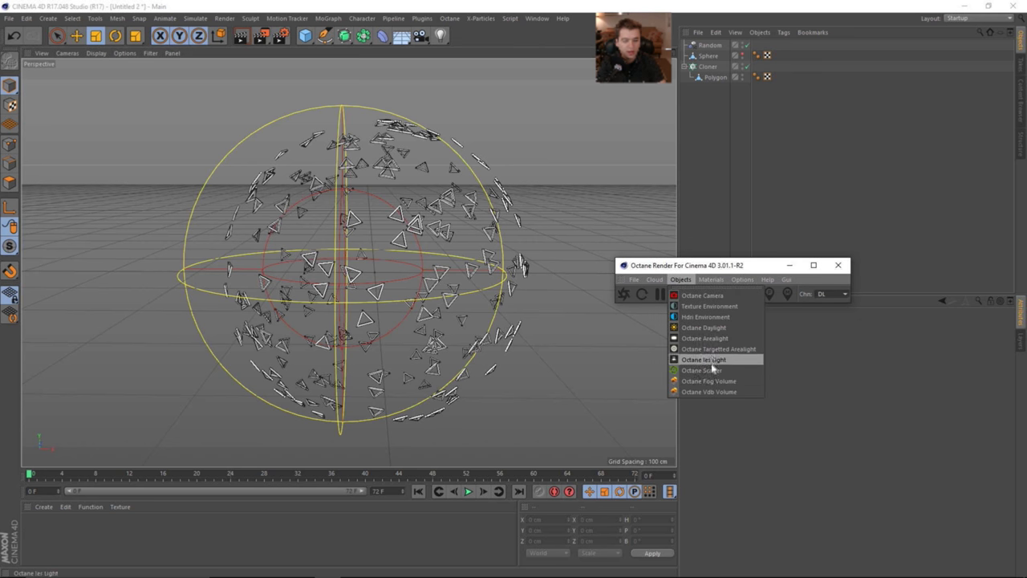
pyautogui.click(714, 365)
pyautogui.moveTo(749, 268); pyautogui.dragTo(519, 261)
pyautogui.click(713, 88)
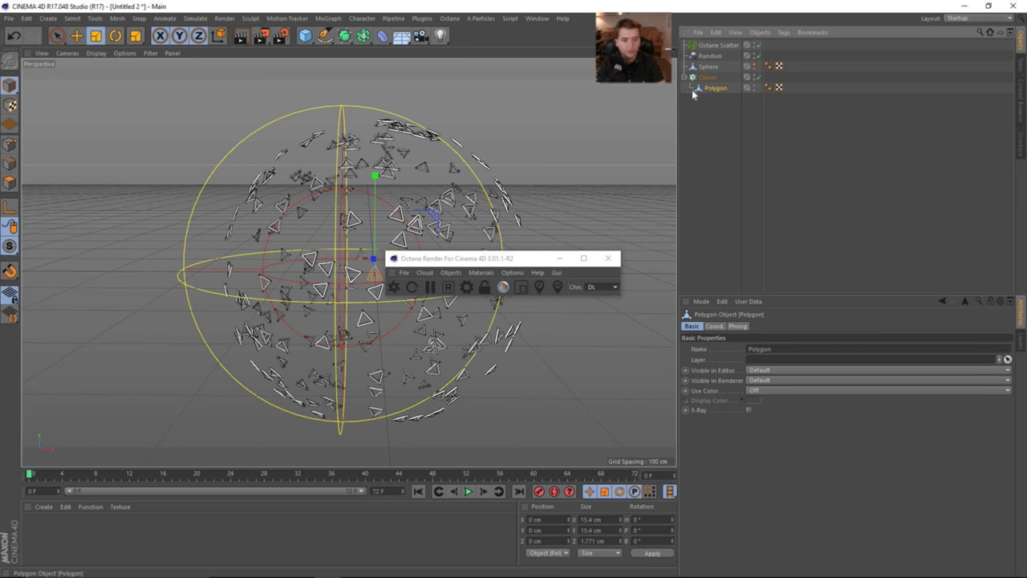
pyautogui.keyDown('ctrl'); pyautogui.moveTo(713, 50); pyautogui.dragTo(714, 48); pyautogui.keyUp('ctrl')
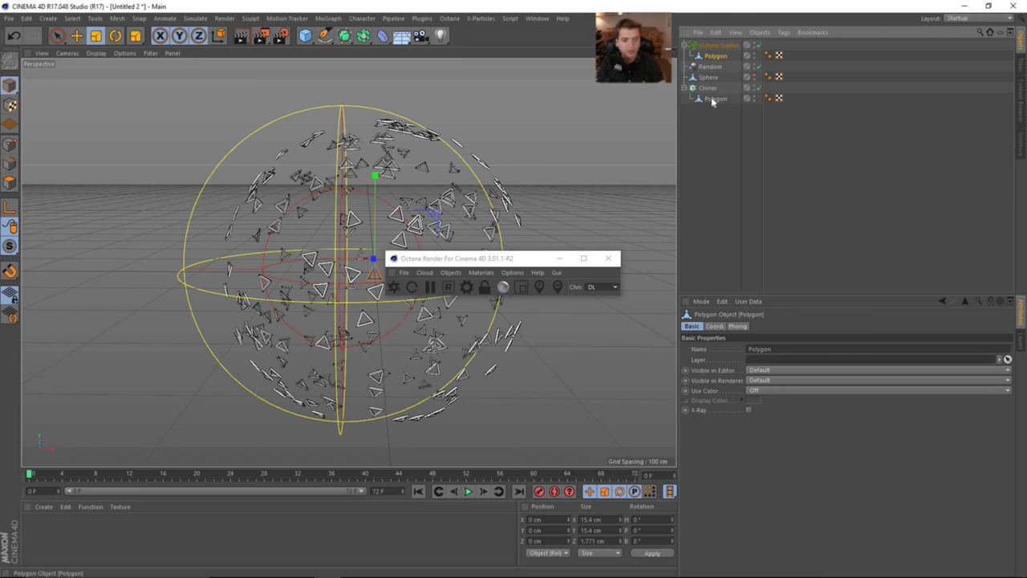
# Step: Hide the Cloner and collapse its hierarchy
pyautogui.click(711, 90)
pyautogui.click(754, 88)
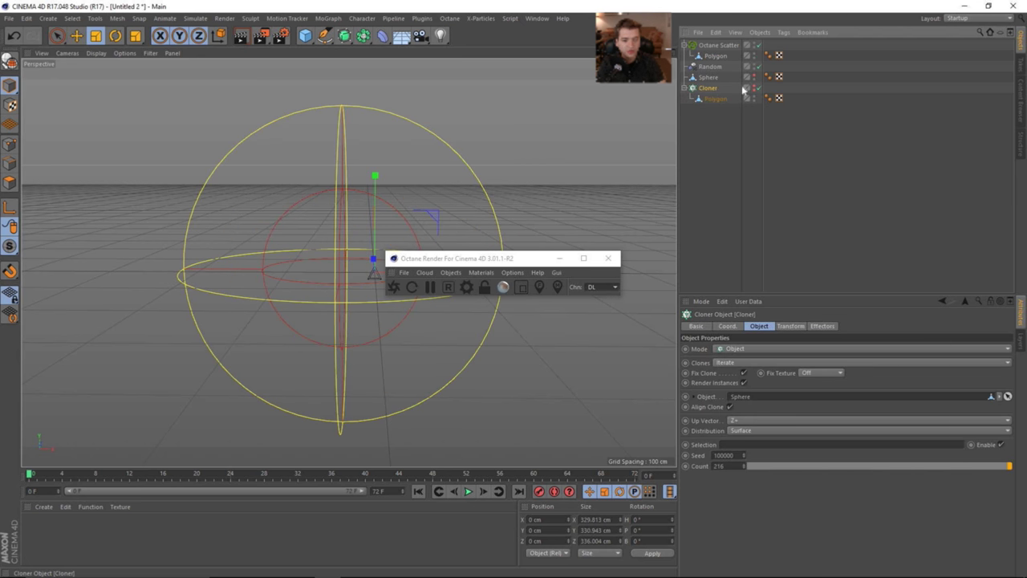
pyautogui.click(687, 89)
# Step: Assign the Sphere as the distribution surface of the Octane Scatter
pyautogui.click(718, 46)
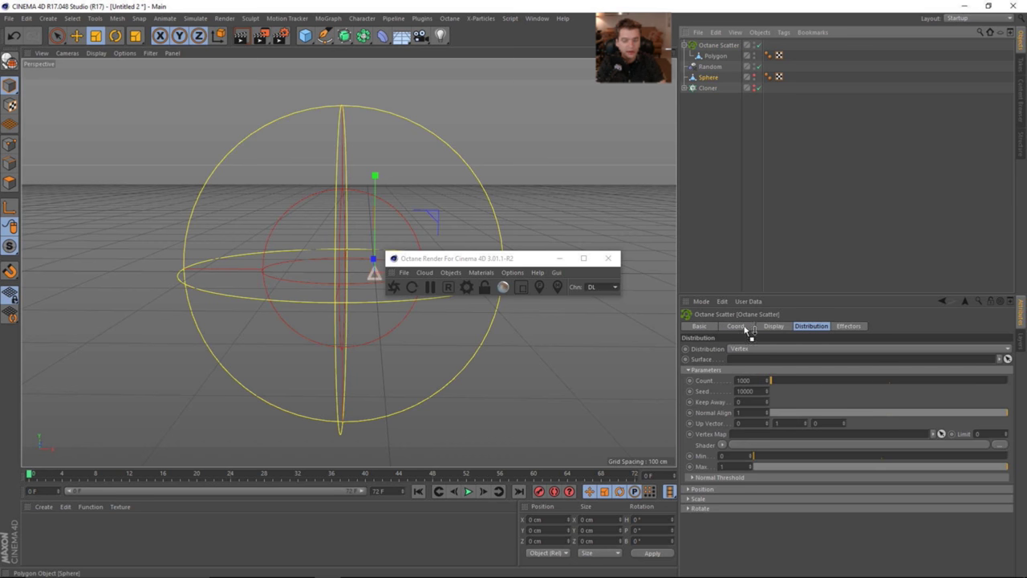
pyautogui.moveTo(736, 361); pyautogui.dragTo(742, 361)
pyautogui.keyDown('alt'); pyautogui.moveTo(457, 183); pyautogui.dragTo(444, 181); pyautogui.keyUp('alt')
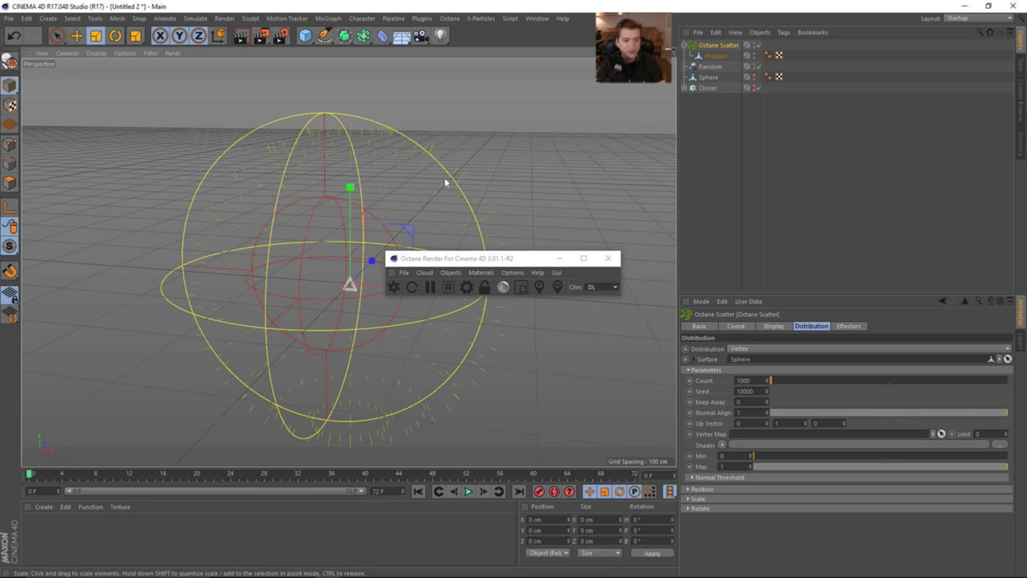
# Step: Hide the Random effector's falloff display in the viewport
pyautogui.click(754, 74)
pyautogui.moveTo(481, 258); pyautogui.dragTo(857, 229)
pyautogui.keyDown('alt'); pyautogui.moveTo(432, 292); pyautogui.dragTo(463, 276); pyautogui.keyUp('alt')
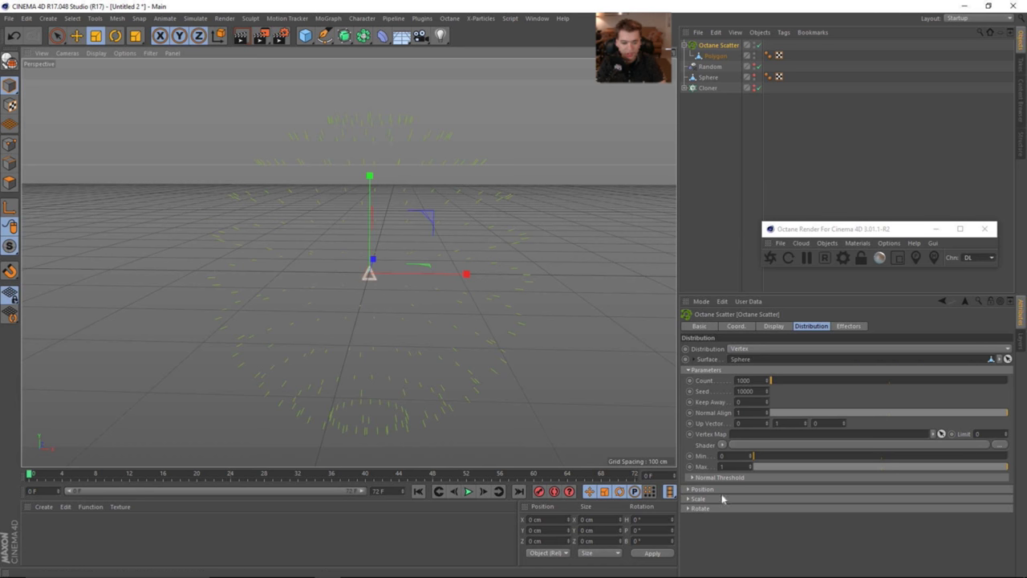
# Step: Set the Octane Scatter's distribution to Surface and its Keep Away value to 11
pyautogui.click(761, 350)
pyautogui.click(761, 378)
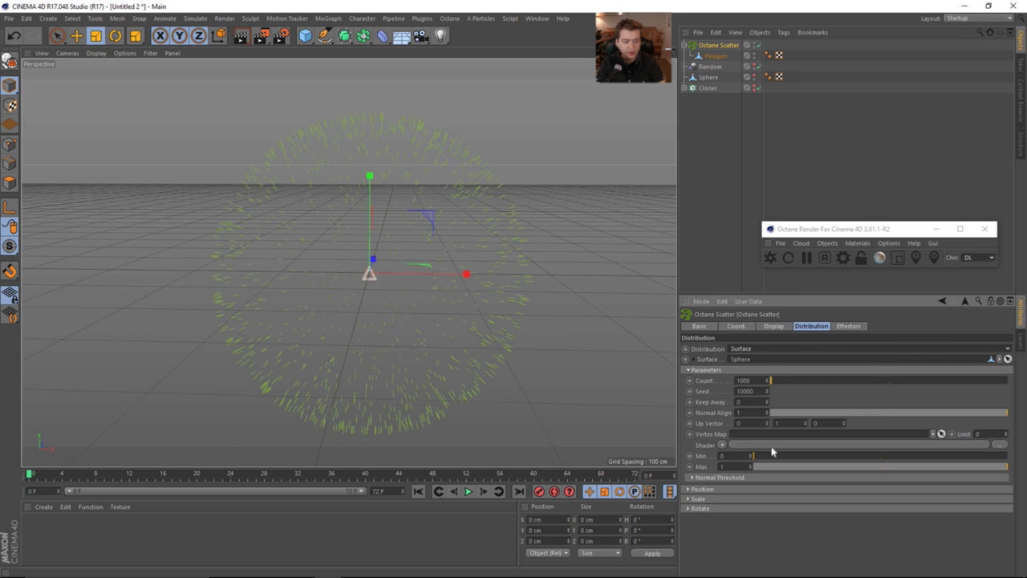
pyautogui.moveTo(767, 402); pyautogui.dragTo(766, 393)
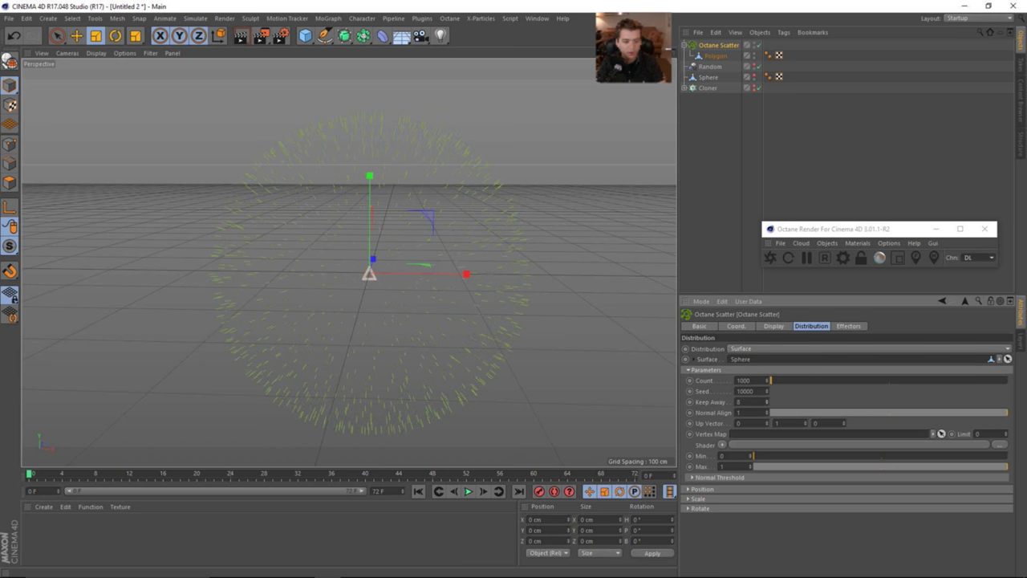
pyautogui.moveTo(386, 354)
pyautogui.keyDown('alt'); pyautogui.mouseDown()
pyautogui.moveTo(365, 364)
pyautogui.moveTo(382, 360)
pyautogui.mouseUp(); pyautogui.keyUp('alt')
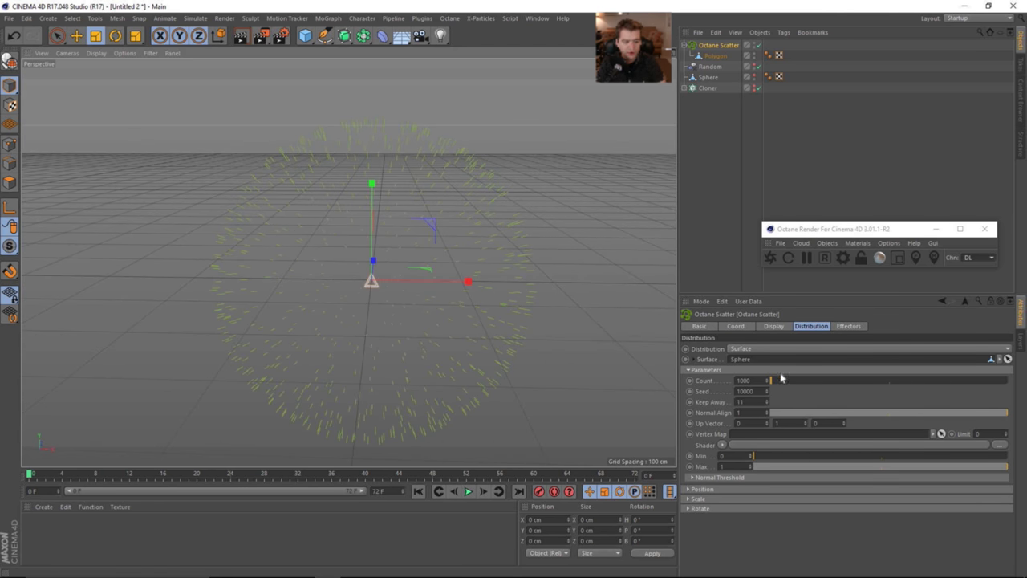
pyautogui.keyDown('alt'); pyautogui.moveTo(422, 310); pyautogui.dragTo(426, 323); pyautogui.keyUp('alt')
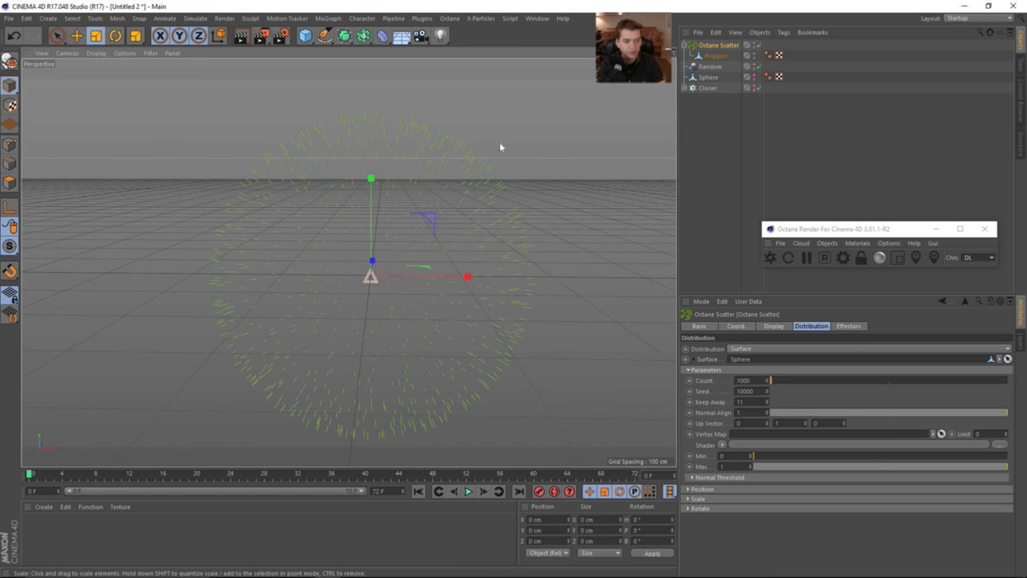
# Step: Start rendering in the Octane Live Viewer and light the scene with an Octane sky environment
pyautogui.click(449, 18)
pyautogui.click(477, 45)
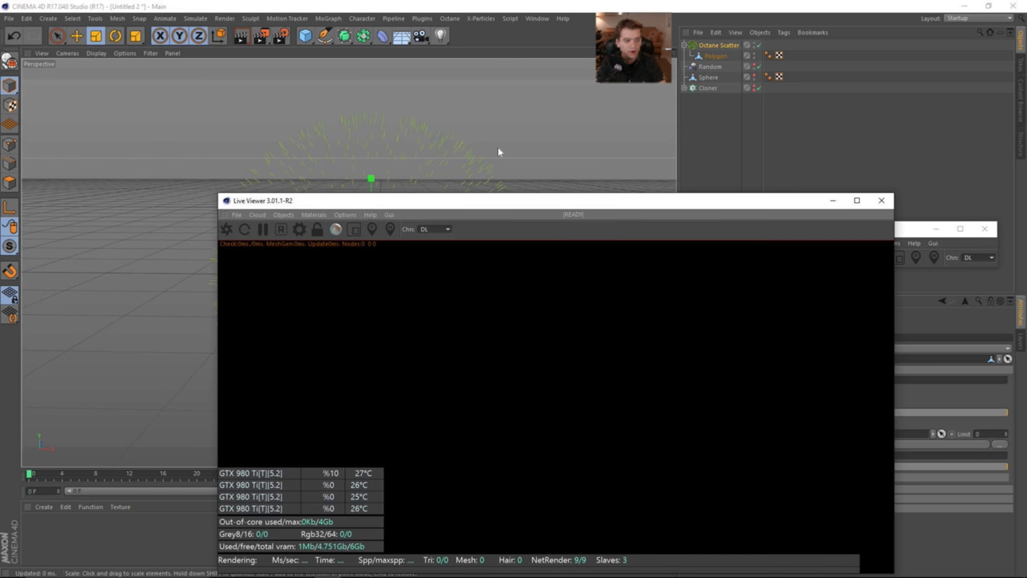
pyautogui.moveTo(604, 202); pyautogui.dragTo(403, 74)
pyautogui.click(19, 100)
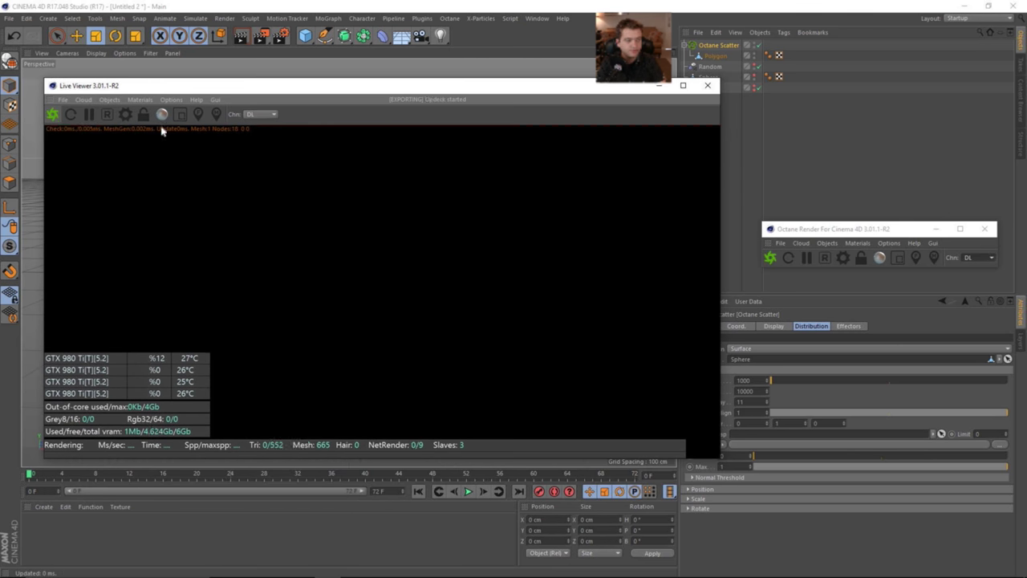
pyautogui.click(75, 85)
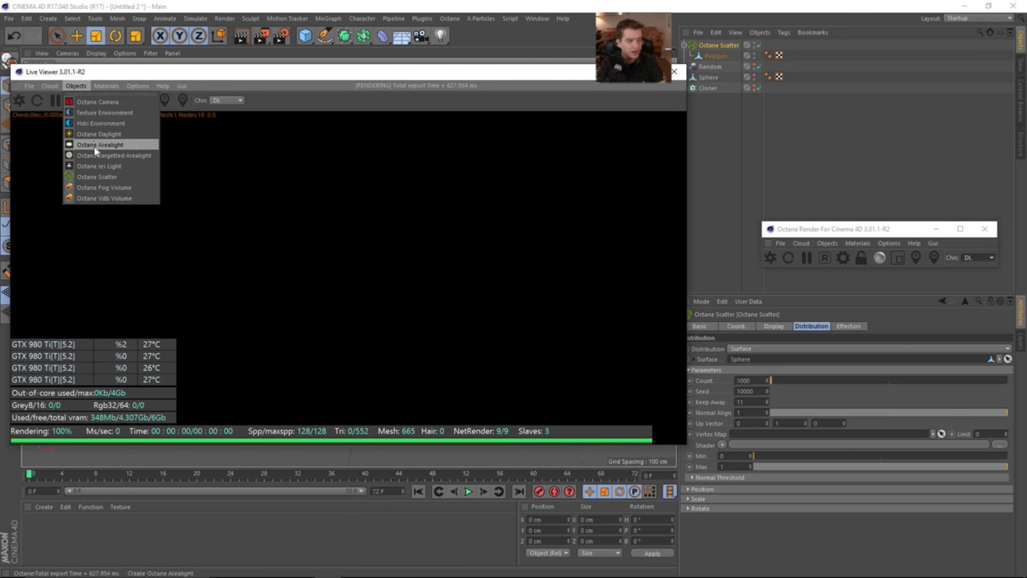
pyautogui.click(120, 124)
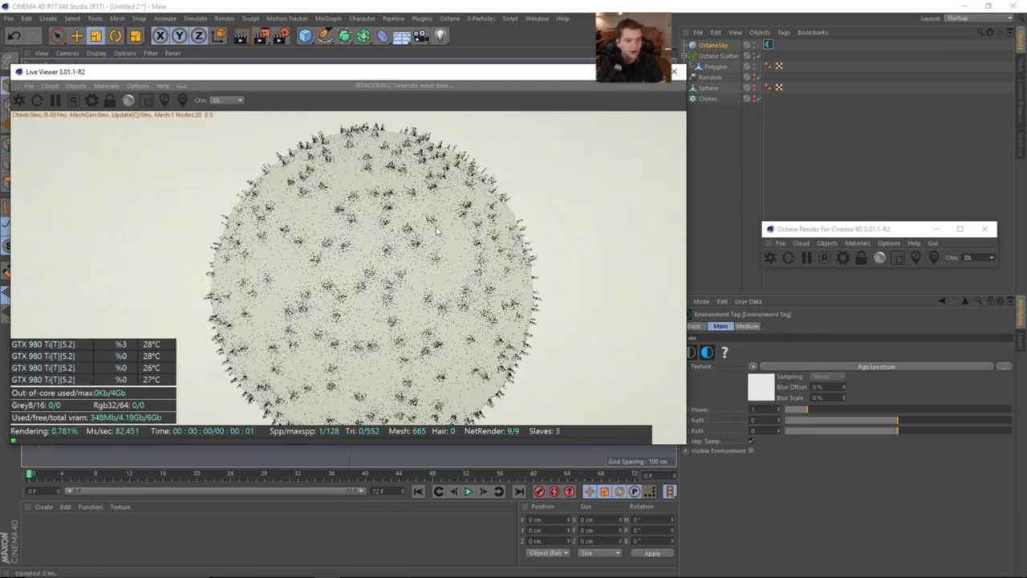
# Step: Hide the source Sphere from the render so that only the scattered triangles are rendered
pyautogui.click(753, 70)
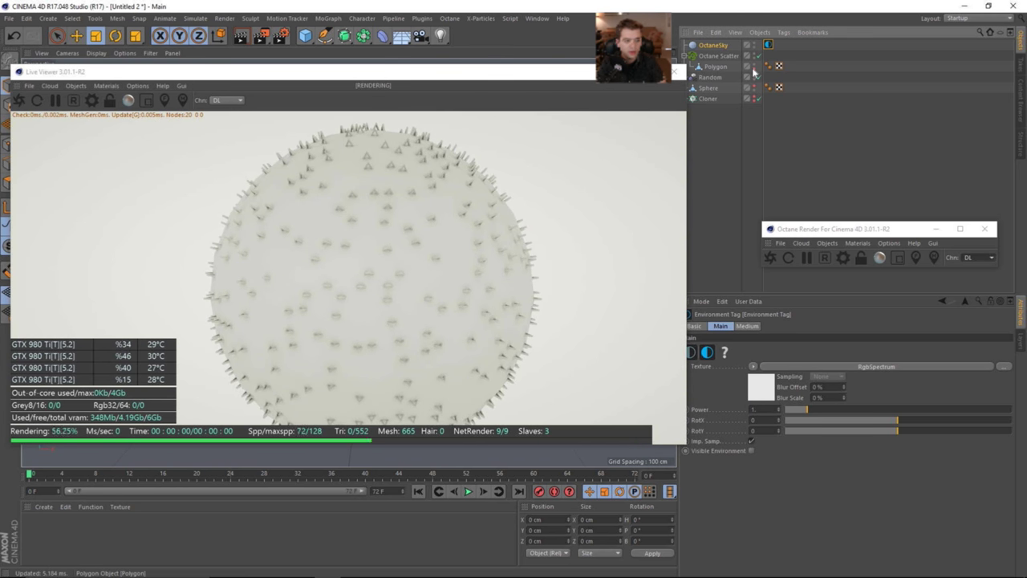
pyautogui.click(753, 70)
pyautogui.click(746, 89)
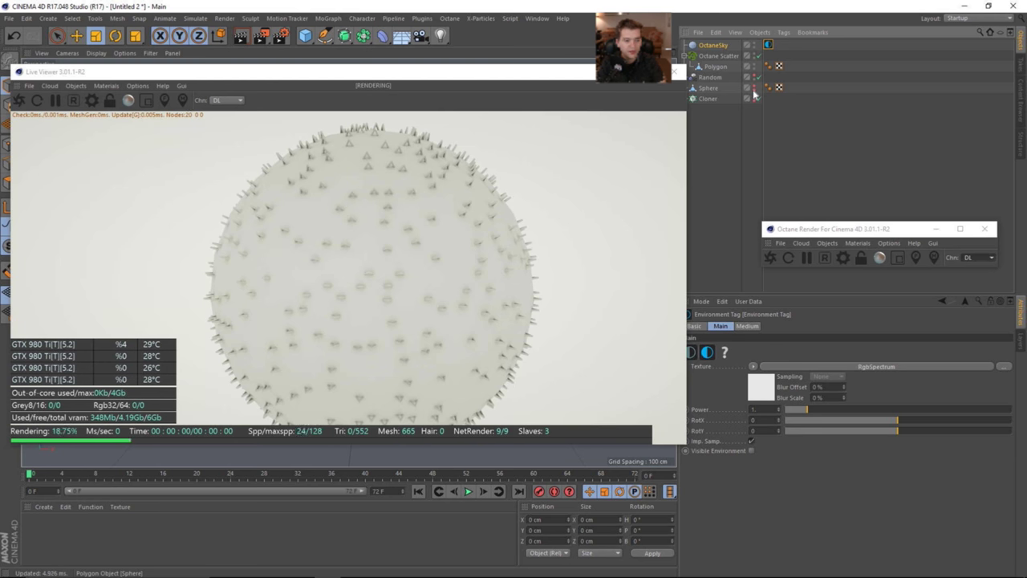
pyautogui.moveTo(585, 75); pyautogui.dragTo(541, 74)
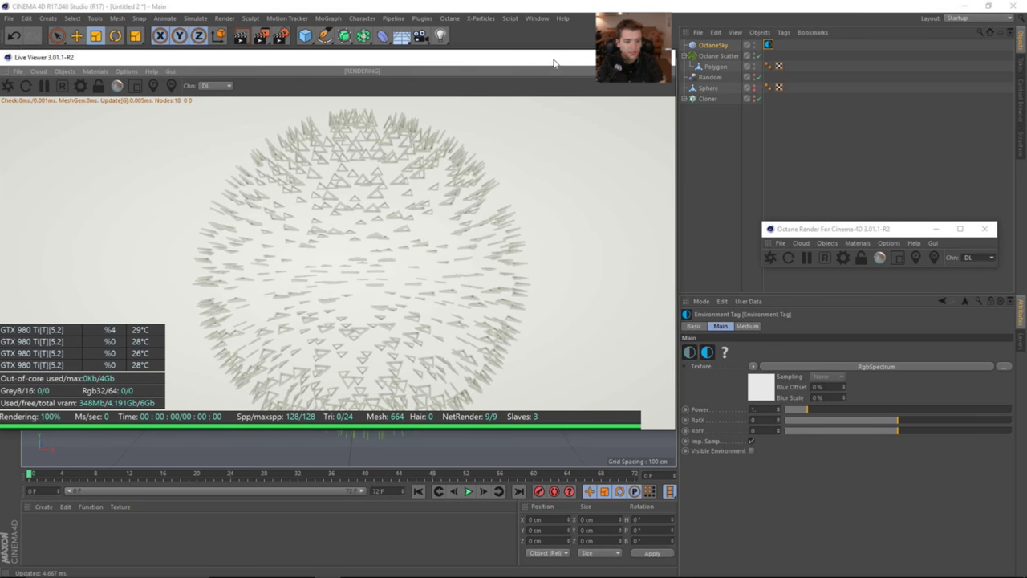
# Step: Rotate the triangle polygon under the Octane Scatter to a pitch of -90° so the triangles lie flat on the sphere's surface
pyautogui.moveTo(356, 205); pyautogui.dragTo(428, 224, button='right')
pyautogui.moveTo(396, 227); pyautogui.dragTo(380, 229, button='middle')
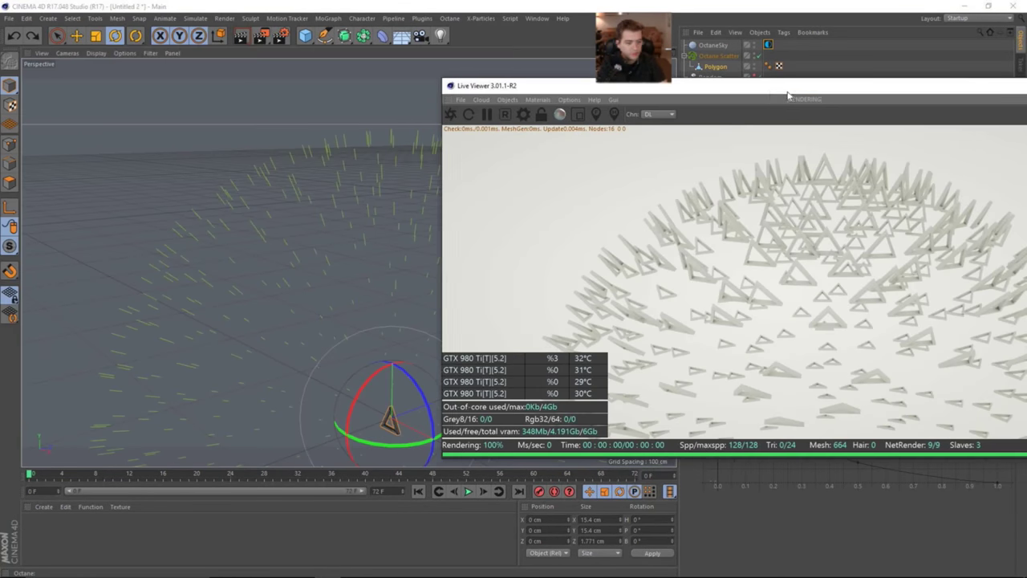
pyautogui.moveTo(787, 96); pyautogui.dragTo(747, 90)
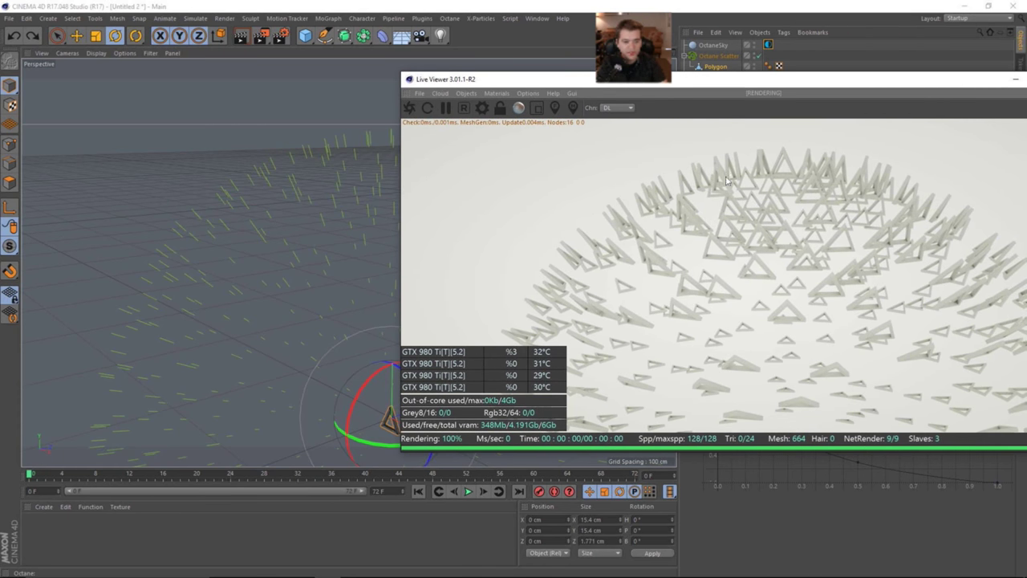
pyautogui.click(10, 209)
pyautogui.moveTo(564, 80); pyautogui.dragTo(609, 75)
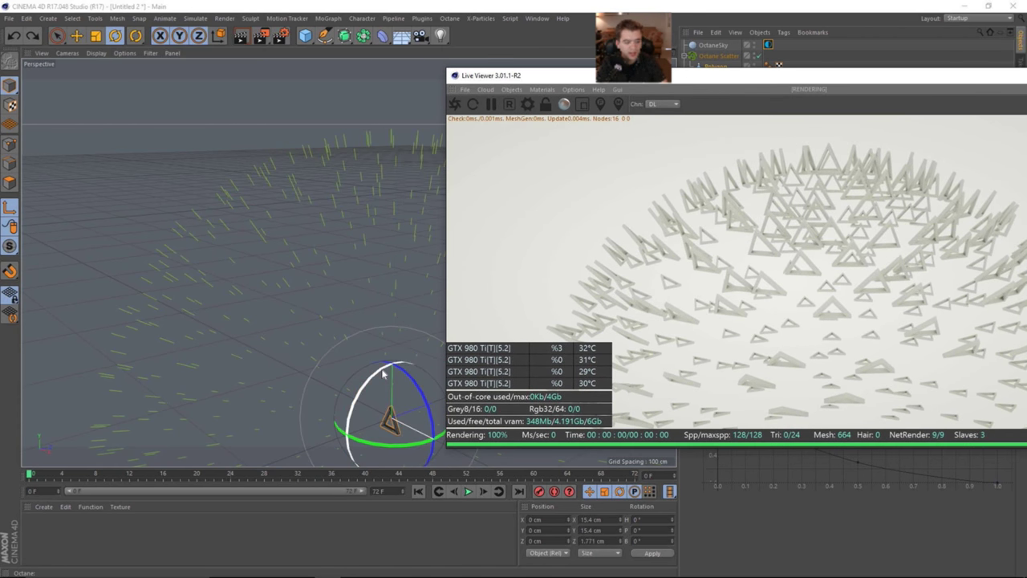
pyautogui.moveTo(373, 379); pyautogui.dragTo(446, 370)
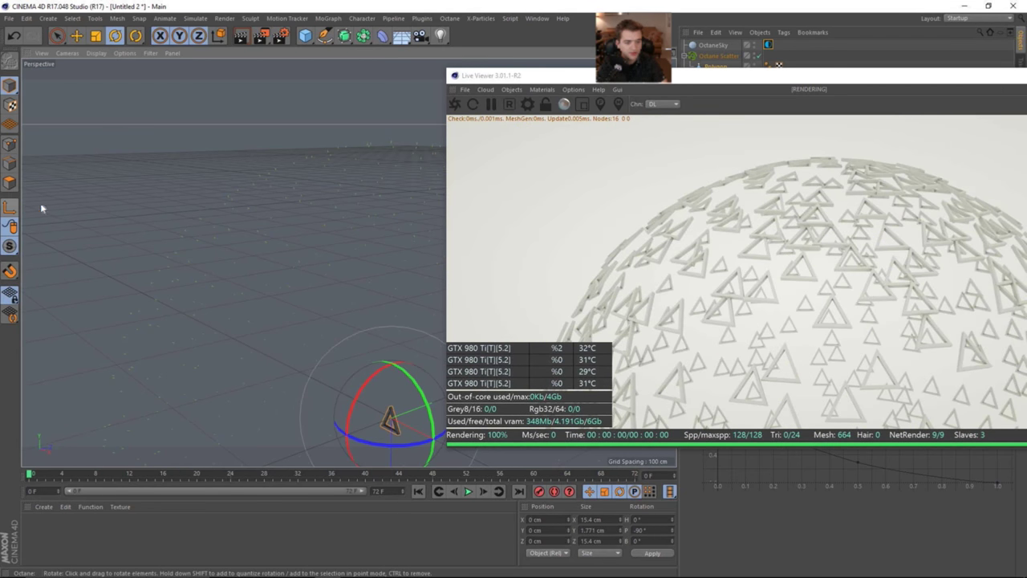
# Step: Add the existing Random effector to the Octane Scatter's effectors
pyautogui.moveTo(899, 82); pyautogui.dragTo(606, 134)
pyautogui.click(718, 55)
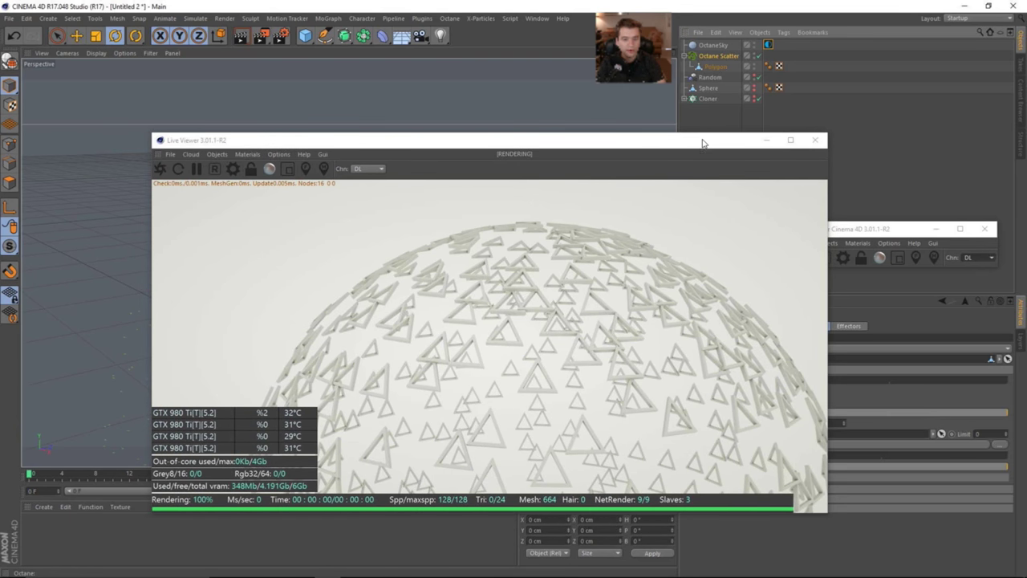
pyautogui.moveTo(701, 142); pyautogui.dragTo(536, 69)
pyautogui.click(848, 325)
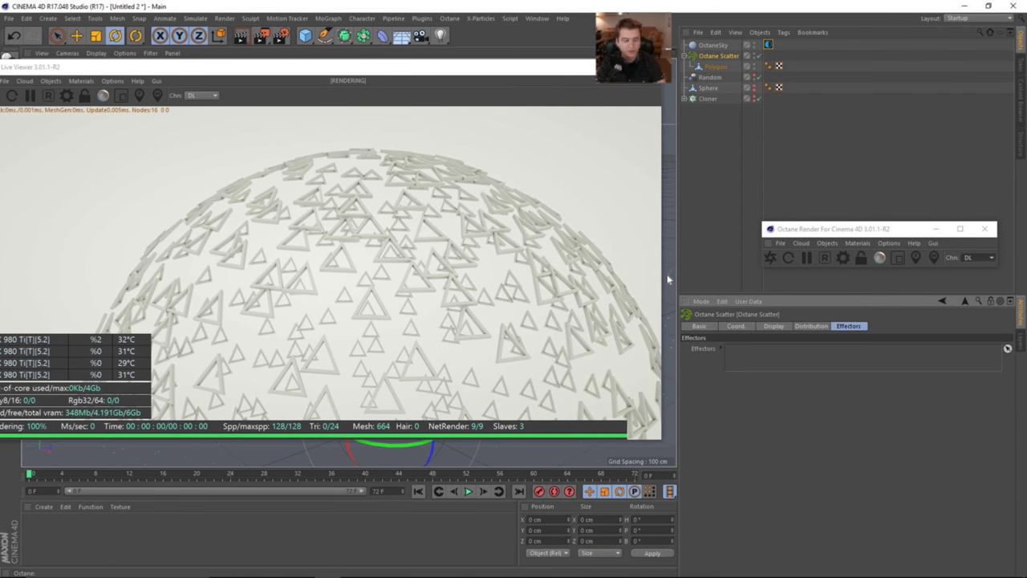
pyautogui.click(225, 18)
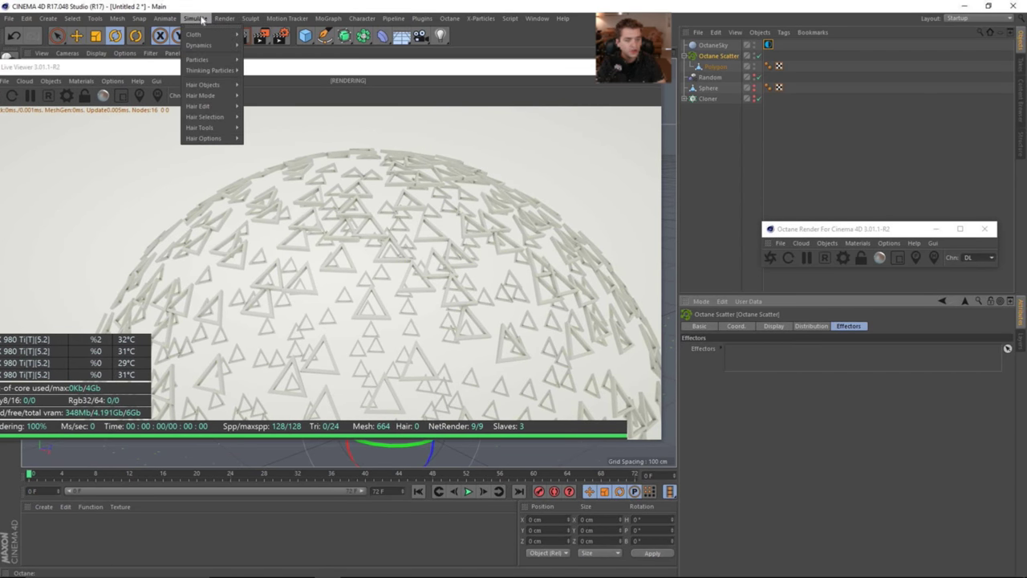
pyautogui.moveTo(259, 19)
pyautogui.click(328, 17)
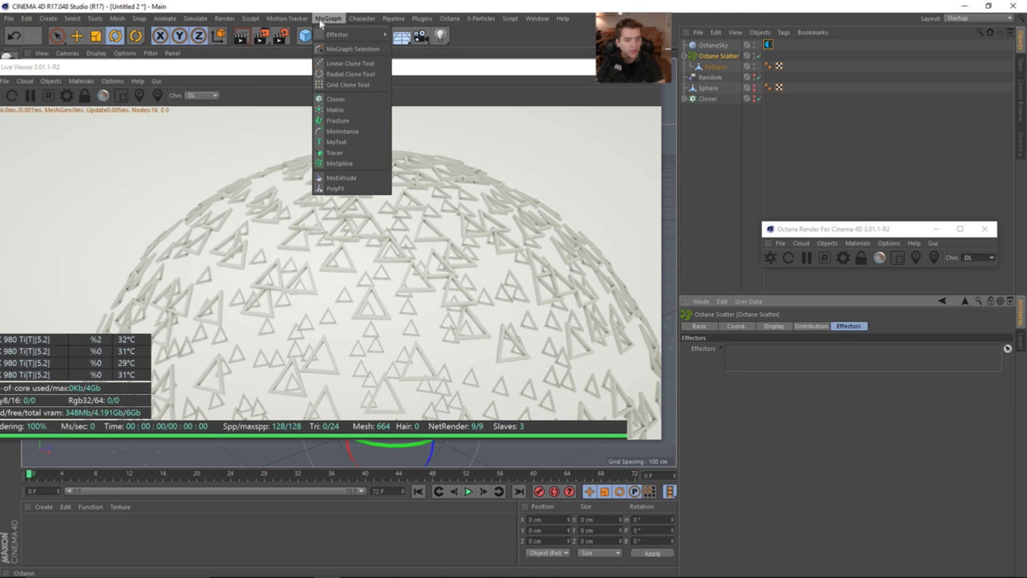
pyautogui.moveTo(337, 37)
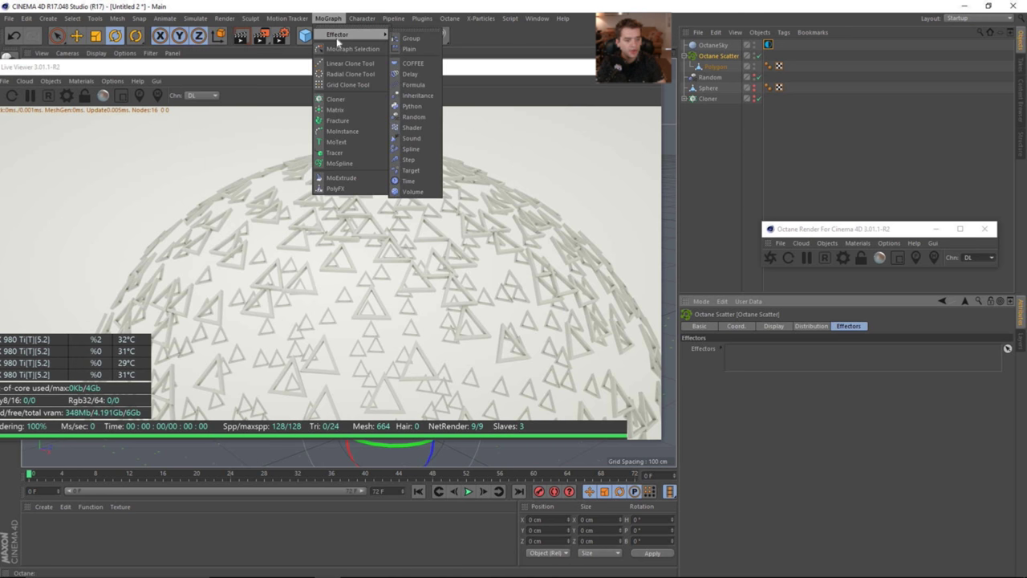
pyautogui.click(423, 119)
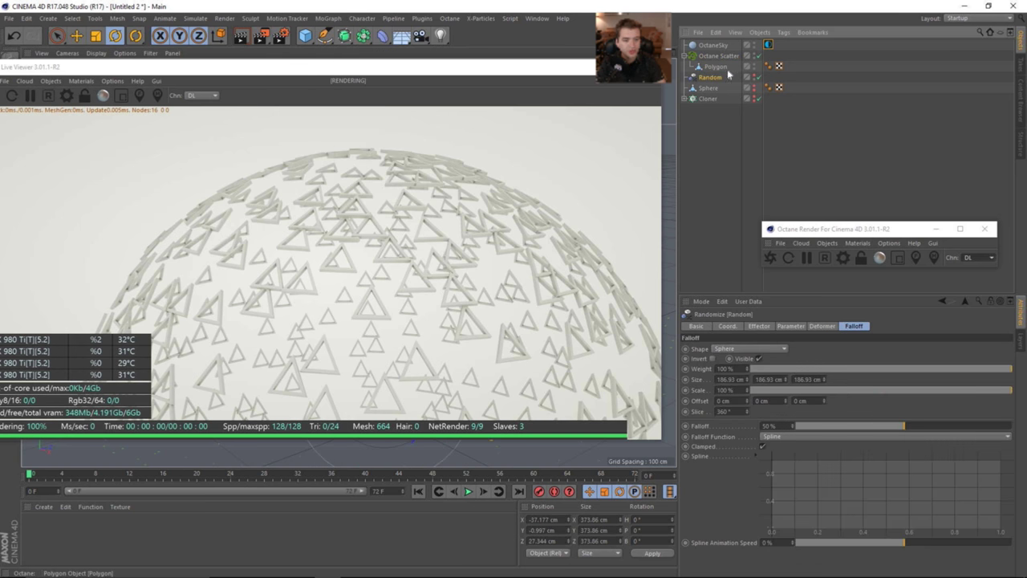
pyautogui.click(720, 58)
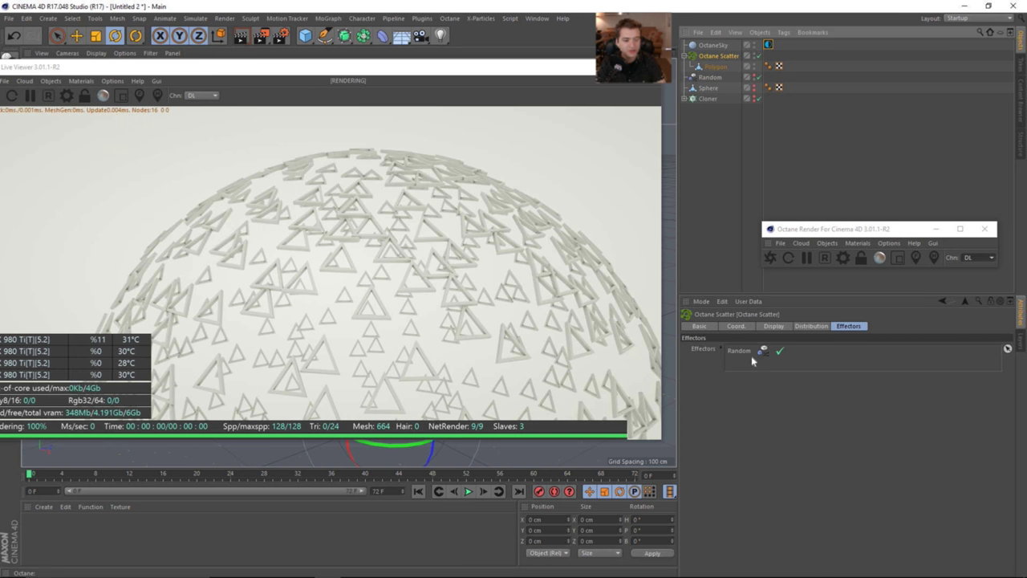
pyautogui.moveTo(769, 364); pyautogui.dragTo(770, 361)
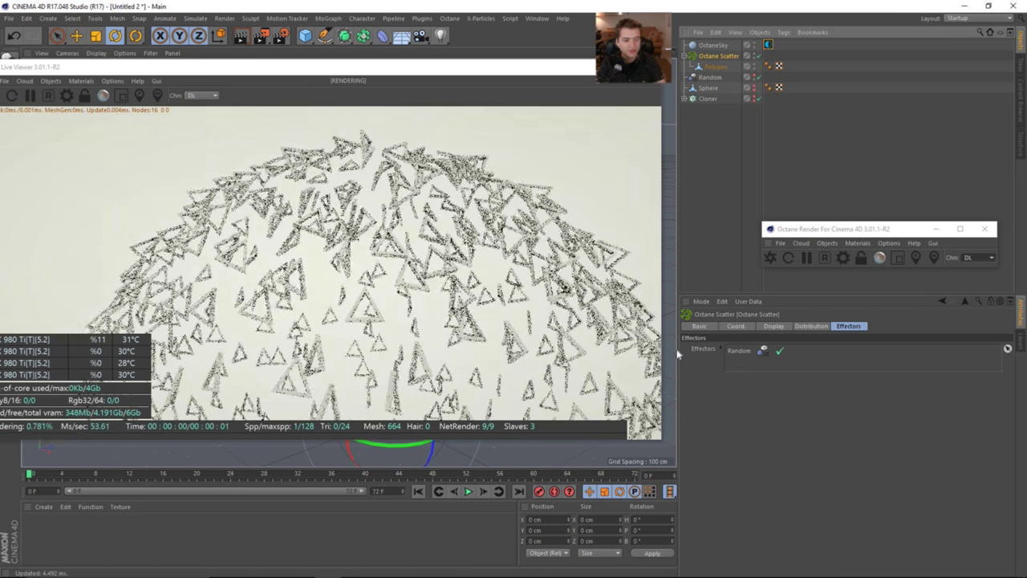
# Step: Turn off the position variation in the Random effector
pyautogui.click(710, 77)
pyautogui.click(757, 326)
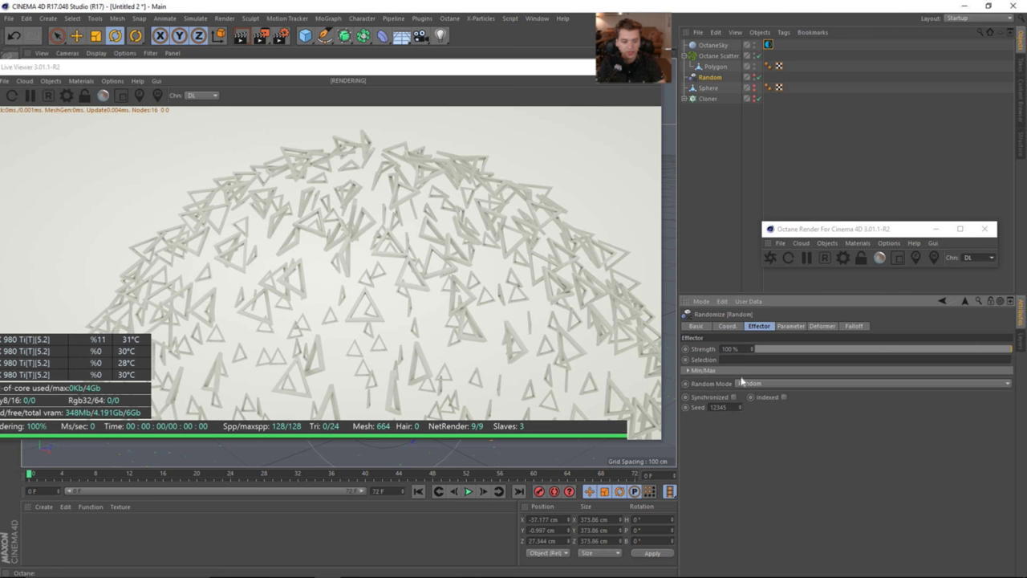
pyautogui.click(790, 326)
pyautogui.click(723, 368)
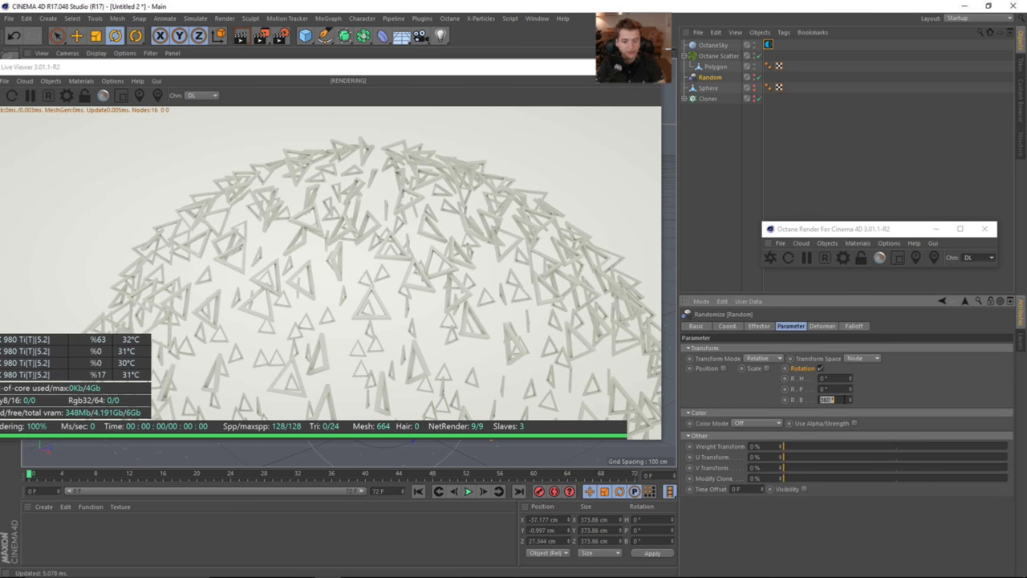
# Step: Set the Random effector's bank rotation (R.B) to 0° and its heading rotation (R.H) to 63°
pyautogui.write('0')
pyautogui.press('Return')
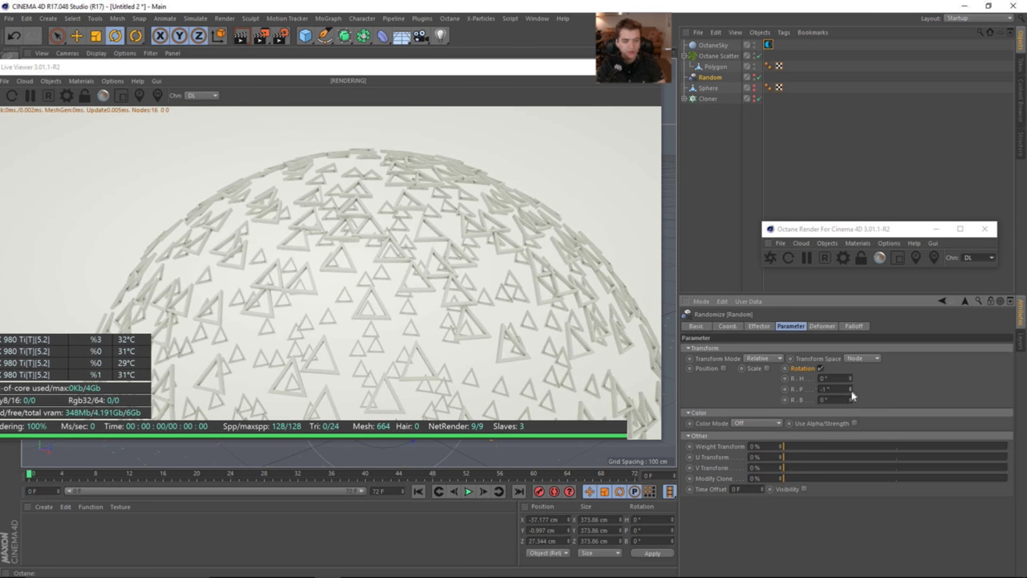
pyautogui.moveTo(851, 391)
pyautogui.mouseDown()
pyautogui.moveTo(851, 401)
pyautogui.moveTo(853, 345)
pyautogui.mouseUp()
pyautogui.hotkey('ctrl', 'z')
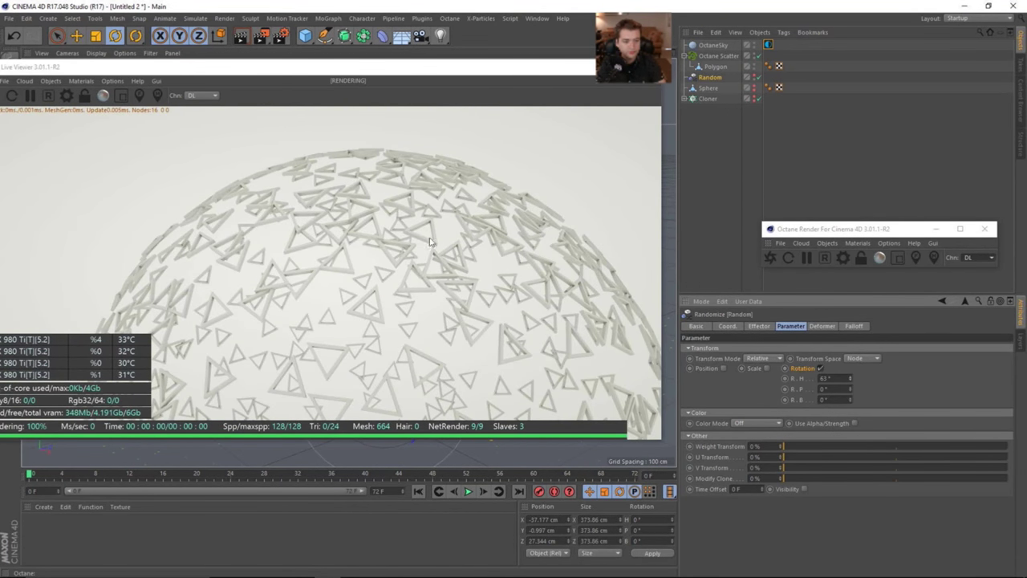
# Step: Enable scale variation in the Random effector, make it uniform and set its scale to -0.36
pyautogui.moveTo(425, 74); pyautogui.dragTo(499, 168)
pyautogui.click(718, 55)
pyautogui.moveTo(578, 167); pyautogui.dragTo(508, 80)
pyautogui.click(710, 77)
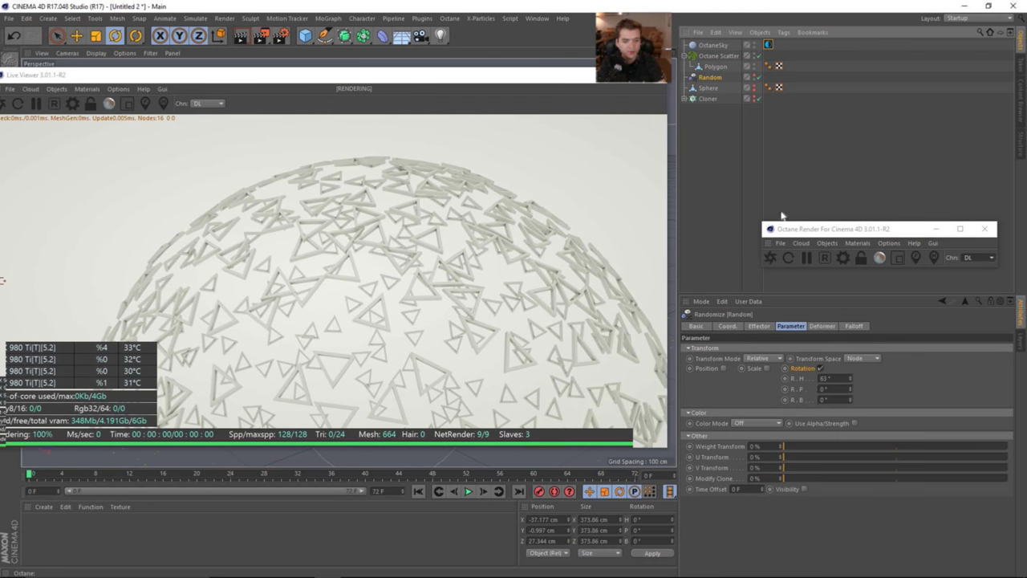
pyautogui.click(767, 368)
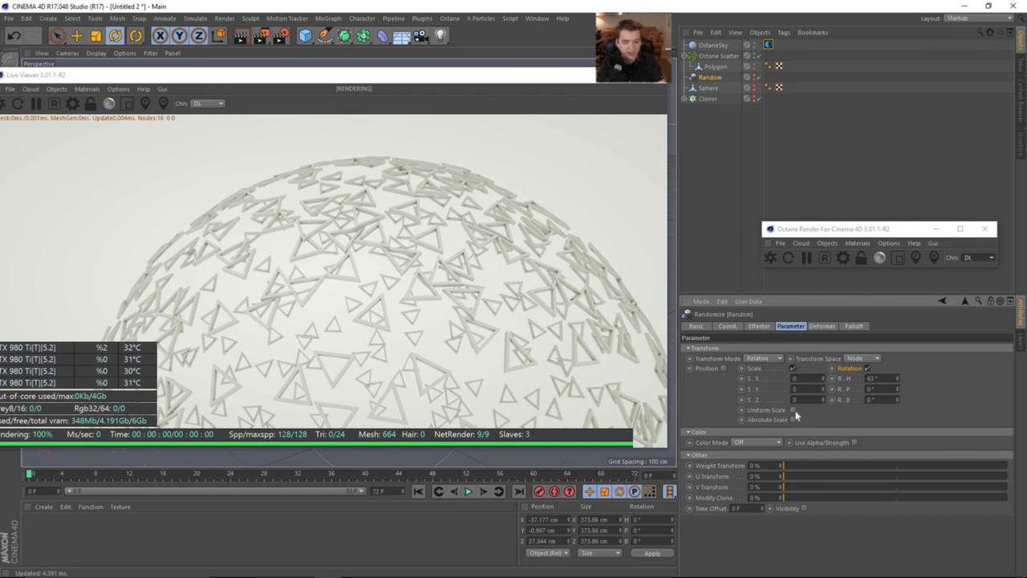
pyautogui.click(793, 410)
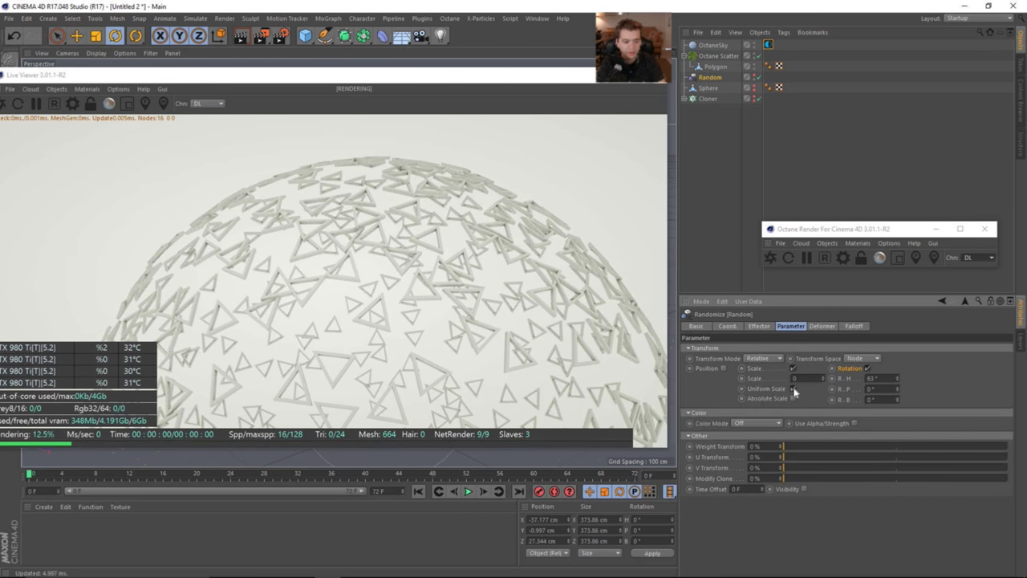
pyautogui.moveTo(822, 379); pyautogui.dragTo(822, 408)
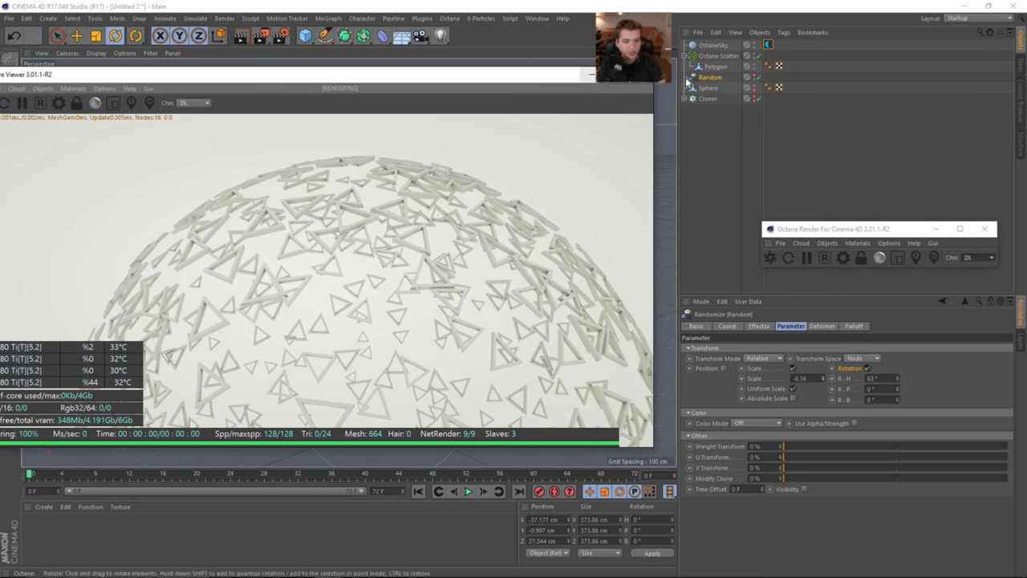
# Step: Set the Octane Scatter's distribution count to 500 after trying higher and lower counts
pyautogui.click(719, 56)
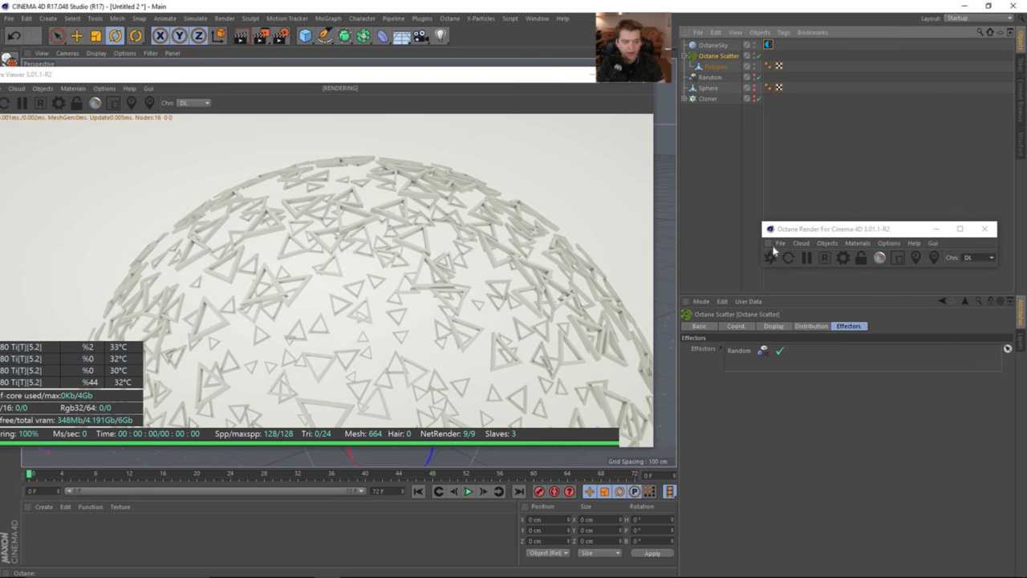
pyautogui.click(744, 328)
pyautogui.click(780, 327)
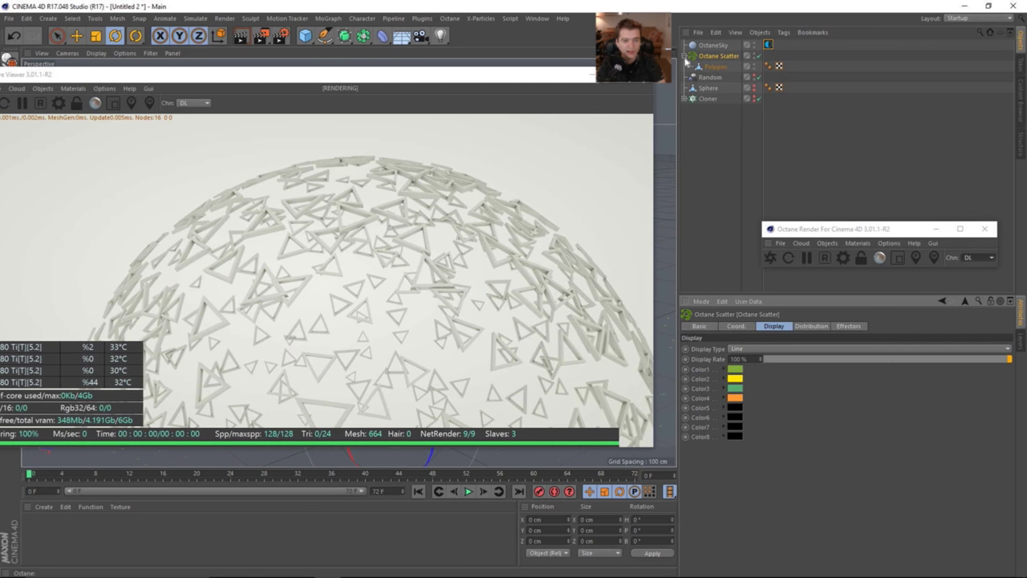
pyautogui.click(811, 326)
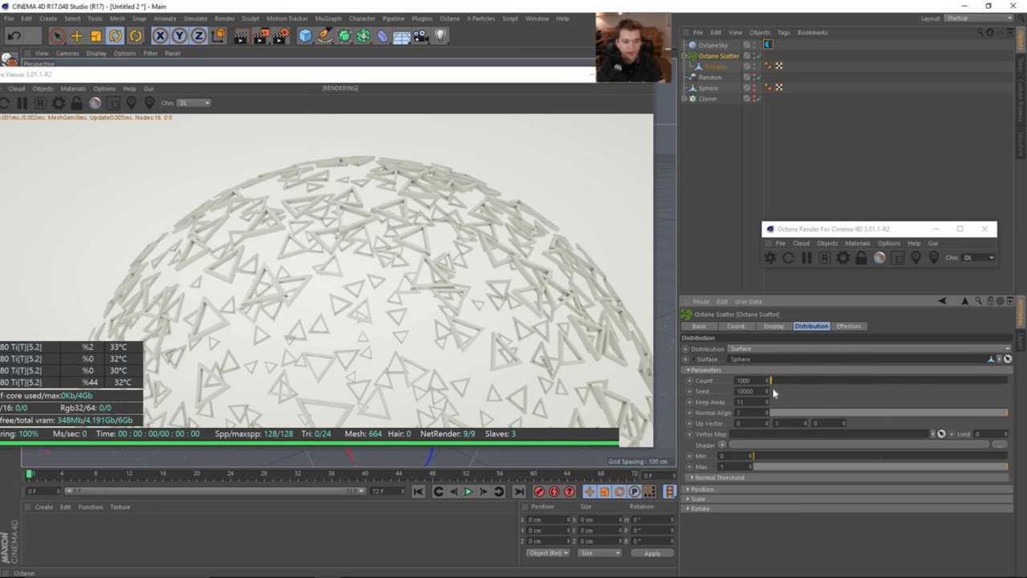
pyautogui.moveTo(785, 386)
pyautogui.mouseDown()
pyautogui.moveTo(866, 385)
pyautogui.moveTo(778, 384)
pyautogui.mouseUp()
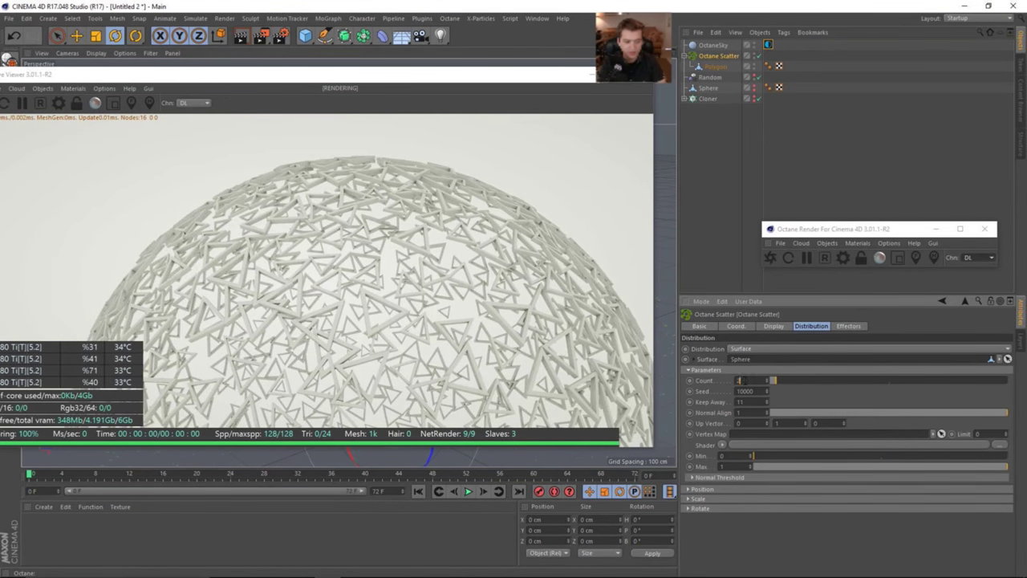
pyautogui.write('00')
pyautogui.press('Return')
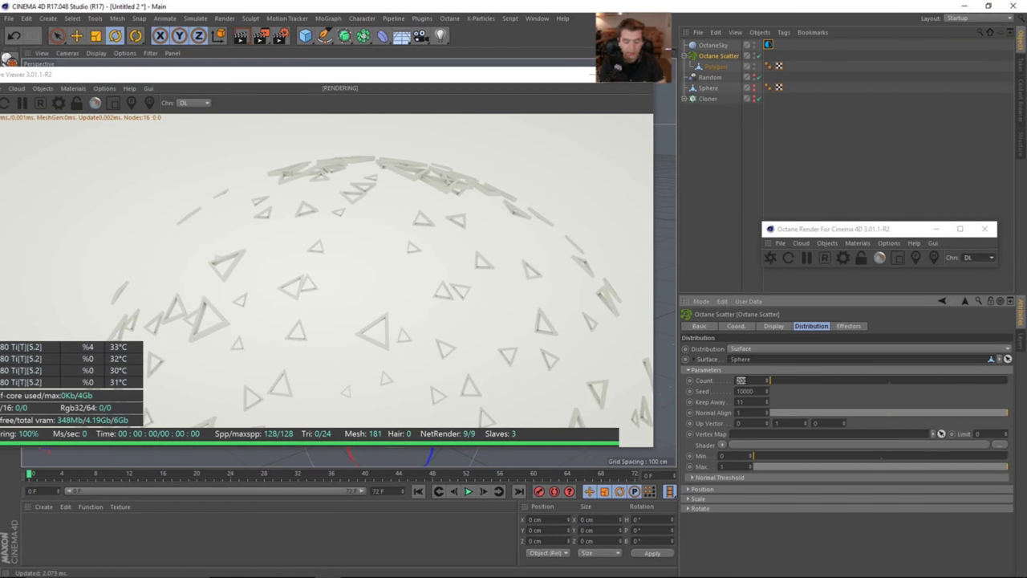
pyautogui.press('Return')
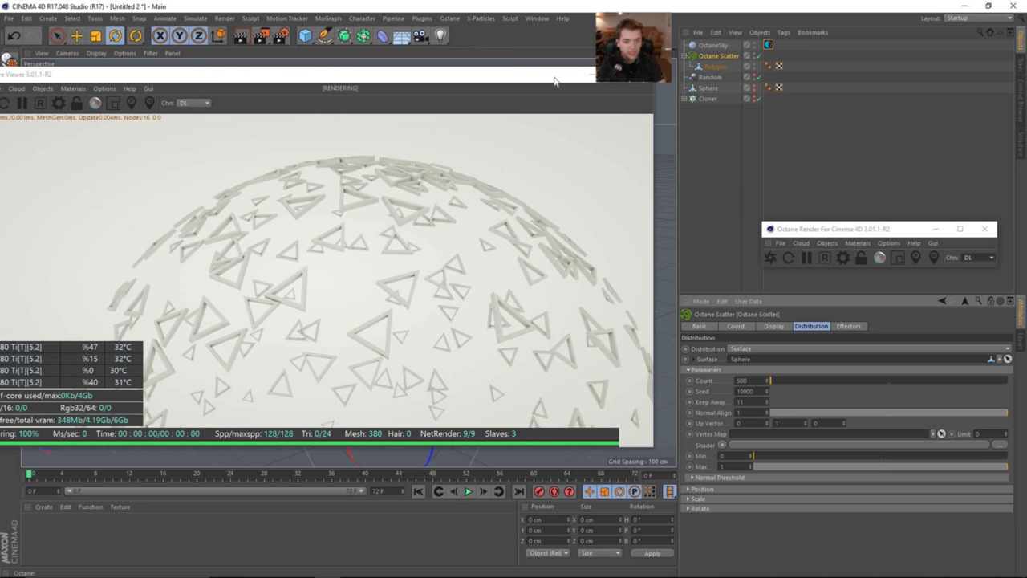
# Step: Add an Octane camera to the scene from the current view
pyautogui.moveTo(553, 81); pyautogui.dragTo(584, 99)
pyautogui.click(128, 106)
pyautogui.click(148, 119)
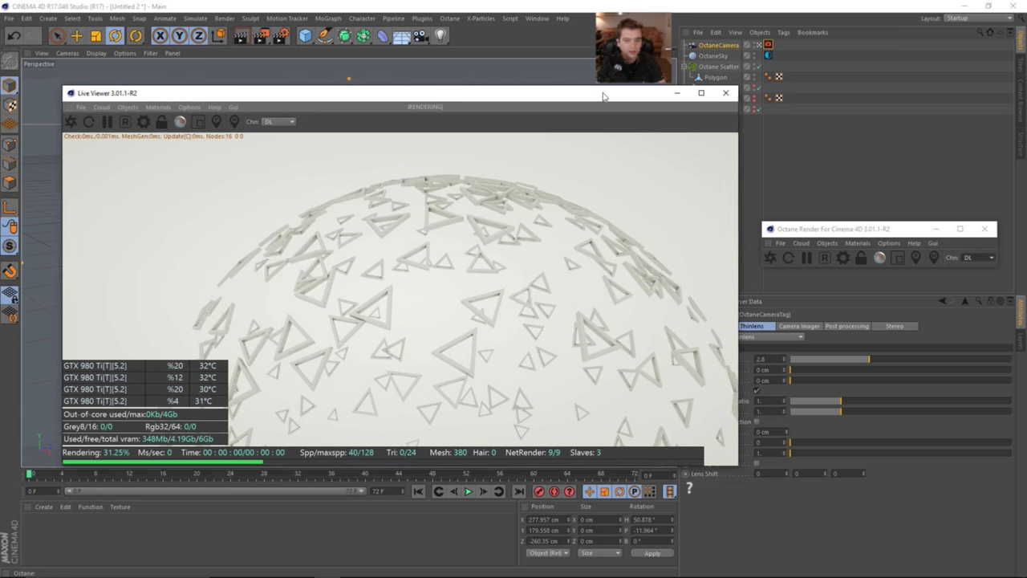
# Step: Switch the interface layout to Octane (User) so the Live Viewer is docked beside the viewport
pyautogui.moveTo(602, 93); pyautogui.dragTo(771, 85)
pyautogui.click(991, 17)
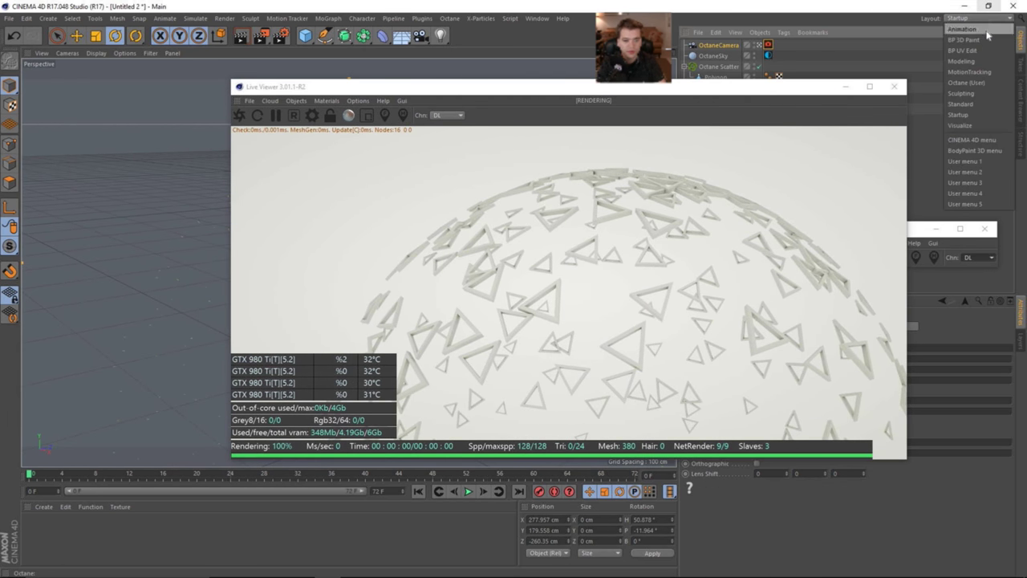
pyautogui.click(974, 83)
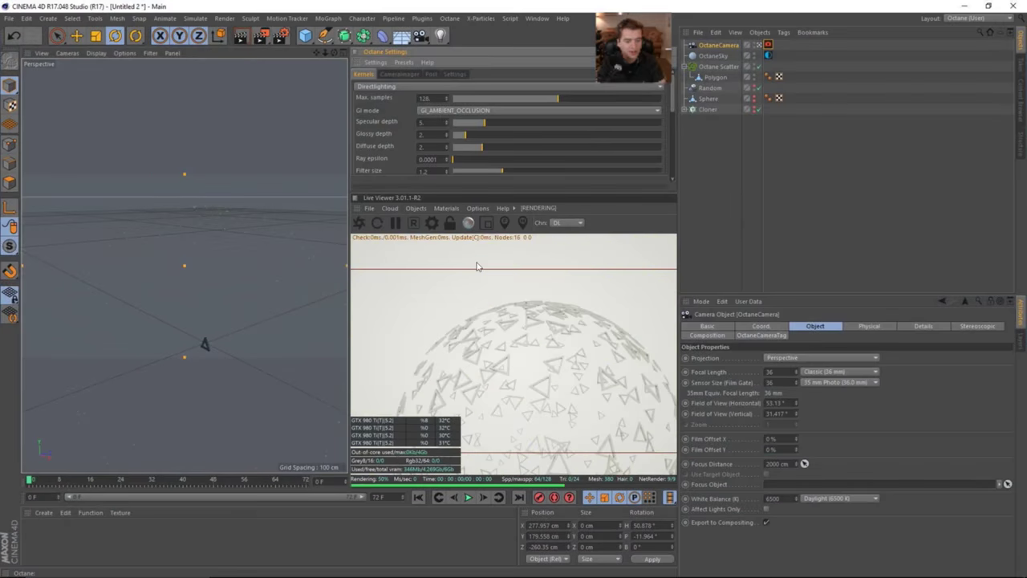
# Step: Frame the whole sphere through the OctaneCamera and set the camera's heading and pitch rotation to 0°
pyautogui.keyDown('alt'); pyautogui.moveTo(240, 325); pyautogui.dragTo(313, 301); pyautogui.keyUp('alt')
pyautogui.keyDown('alt'); pyautogui.moveTo(144, 346); pyautogui.dragTo(189, 265); pyautogui.keyUp('alt')
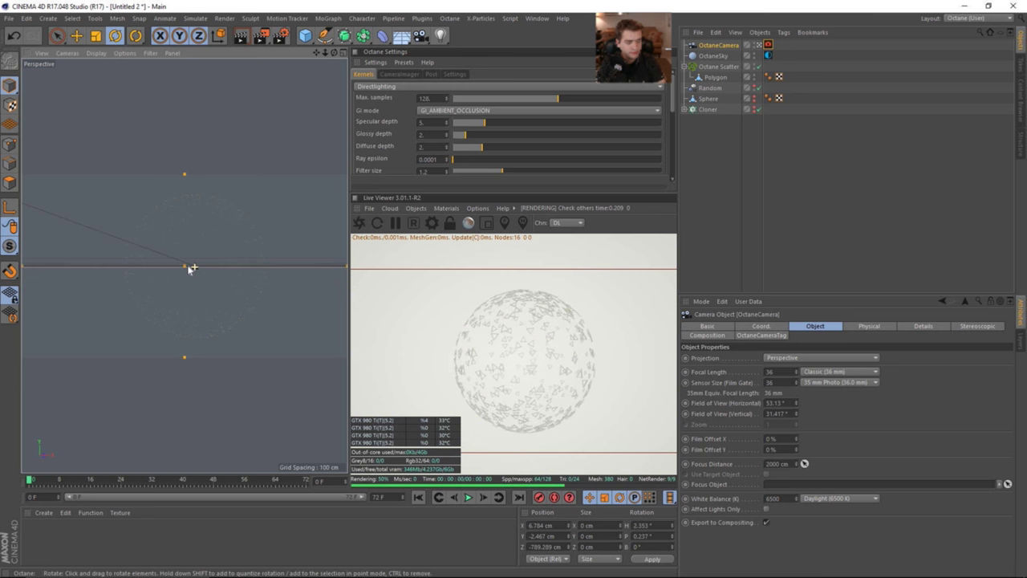
pyautogui.click(769, 326)
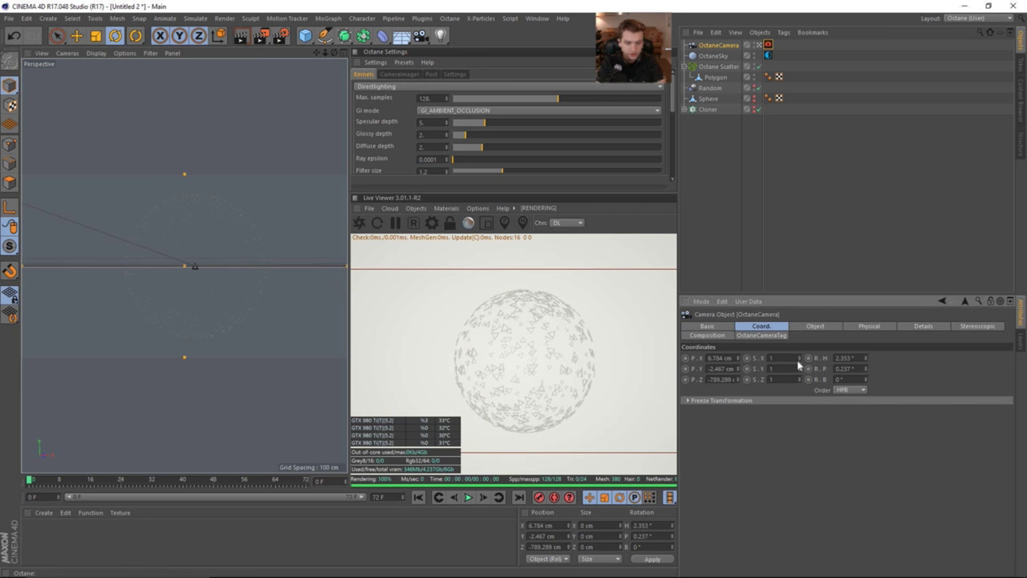
pyautogui.write('0')
pyautogui.press('Tab')
pyautogui.write('0')
pyautogui.press('Return')
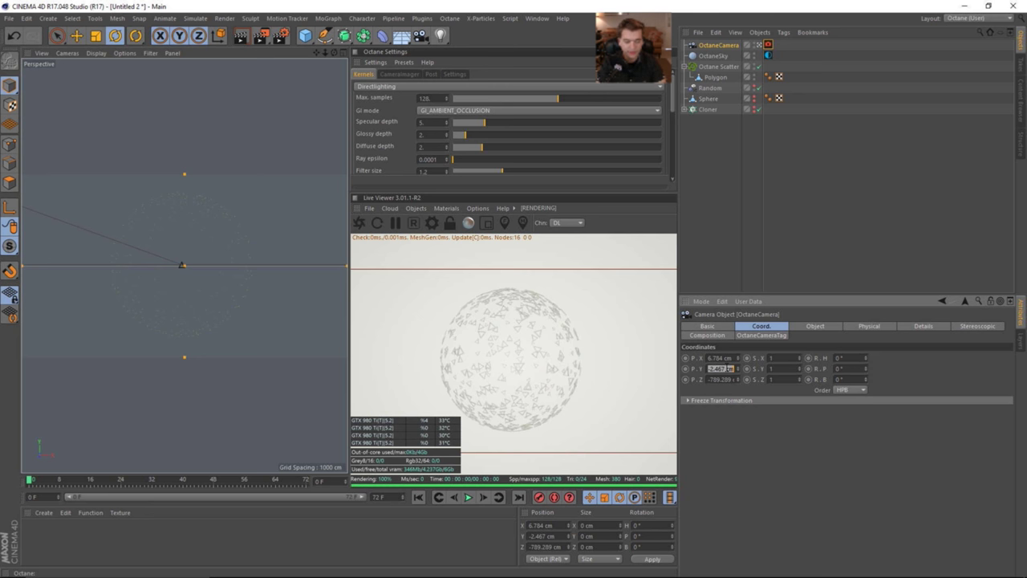
# Step: Set the OctaneCamera's X and Y positions to 0 cm to center it on the sphere
pyautogui.click(726, 368)
pyautogui.write('0')
pyautogui.press('Return')
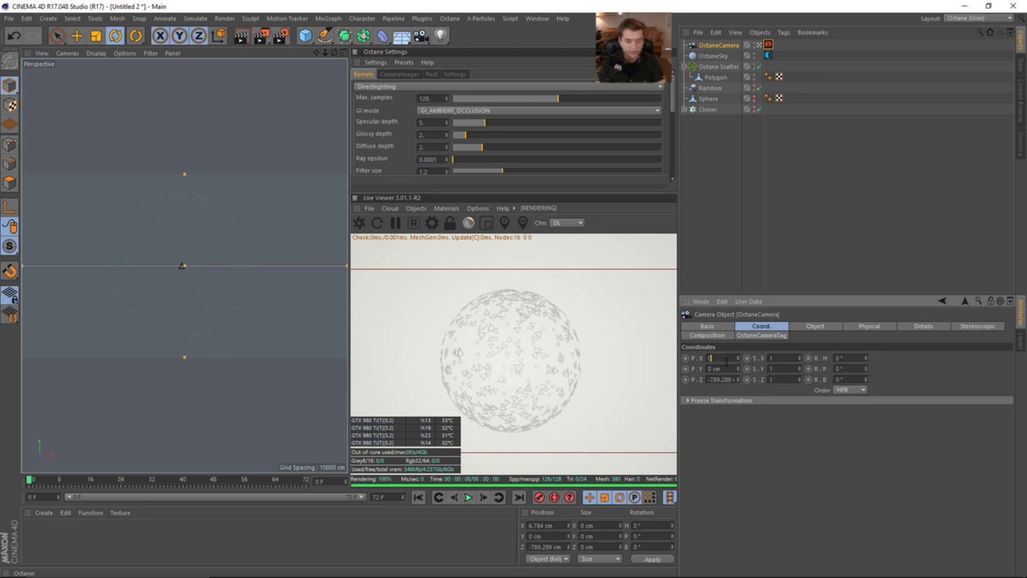
pyautogui.click(722, 358)
pyautogui.write('0')
pyautogui.press('Return')
# Step: Set the OctaneCamera's Z position to -800 cm and pull it farther back along Z for a wider framing
pyautogui.moveTo(736, 382); pyautogui.dragTo(736, 386)
pyautogui.click(720, 379)
pyautogui.click(712, 379)
pyautogui.write('-800')
pyautogui.press('Return')
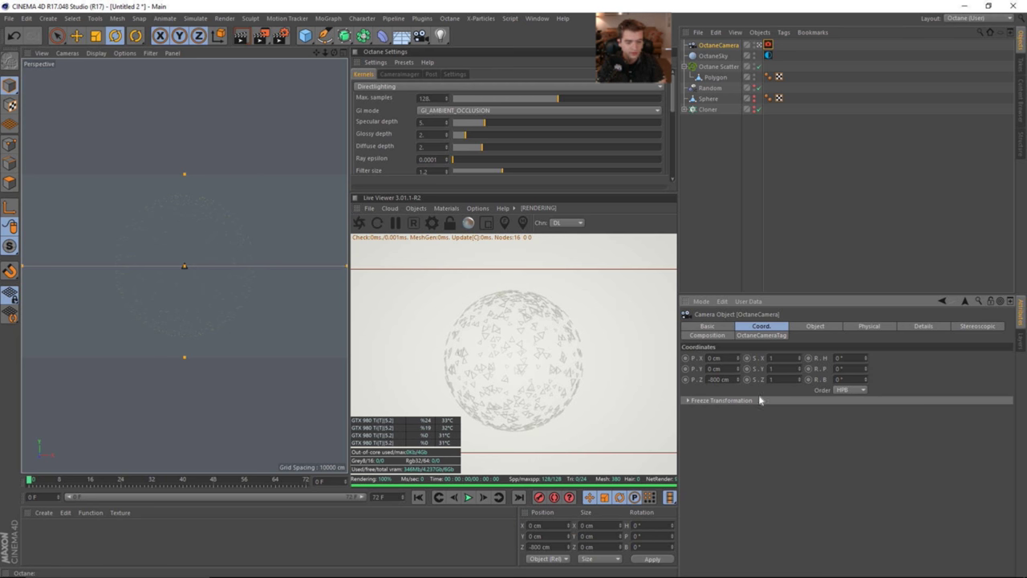
pyautogui.moveTo(738, 382); pyautogui.dragTo(738, 429)
# Step: Delete the unused Cloner from the scene
pyautogui.click(708, 109)
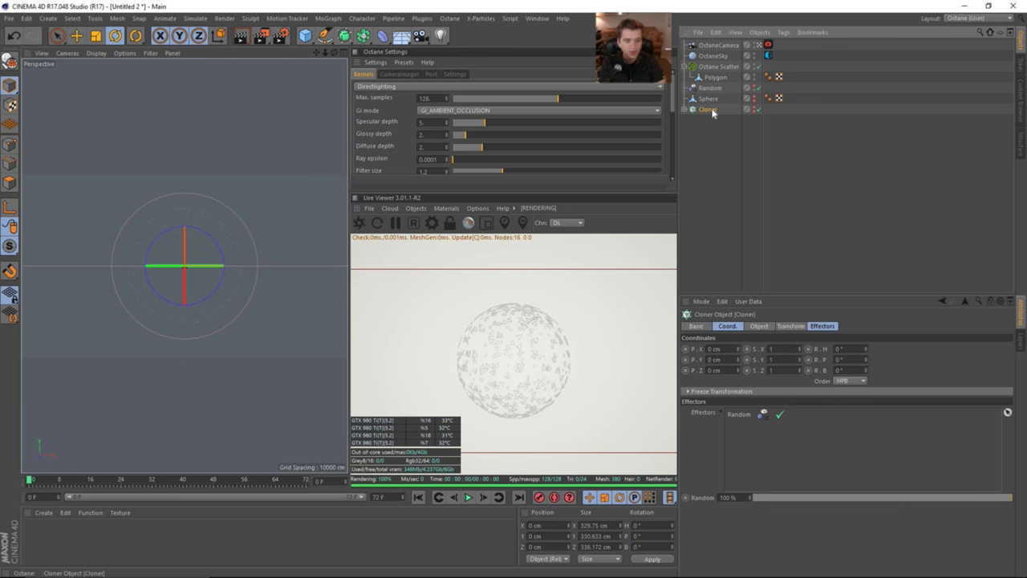
pyautogui.press('Delete')
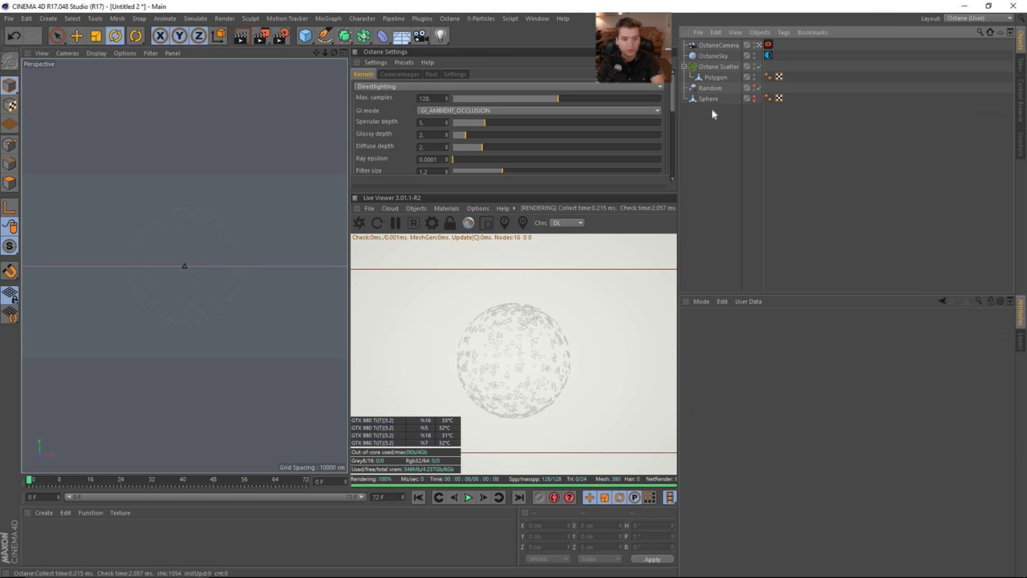
# Step: Rename the Octane Scatter to LargePoly_Scatter and duplicate it together with its triangle polygon
pyautogui.click(687, 67)
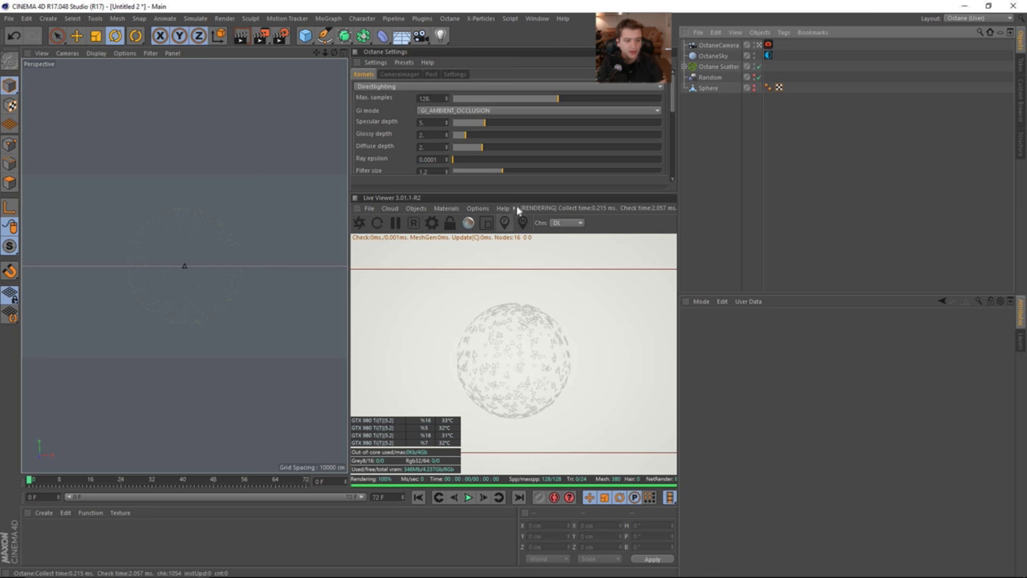
pyautogui.click(721, 70)
pyautogui.click(687, 67)
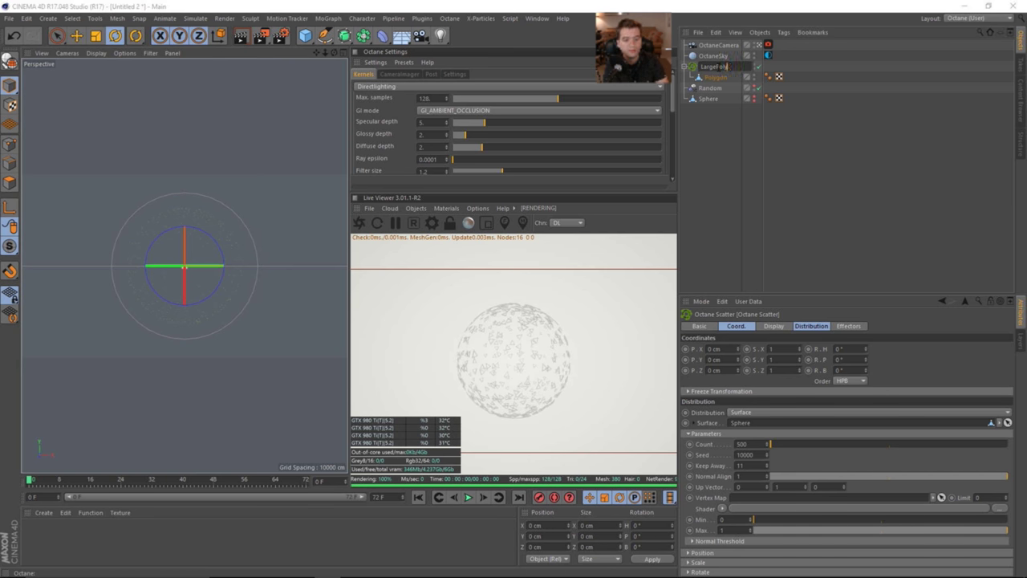
pyautogui.write('tter')
pyautogui.press('Return')
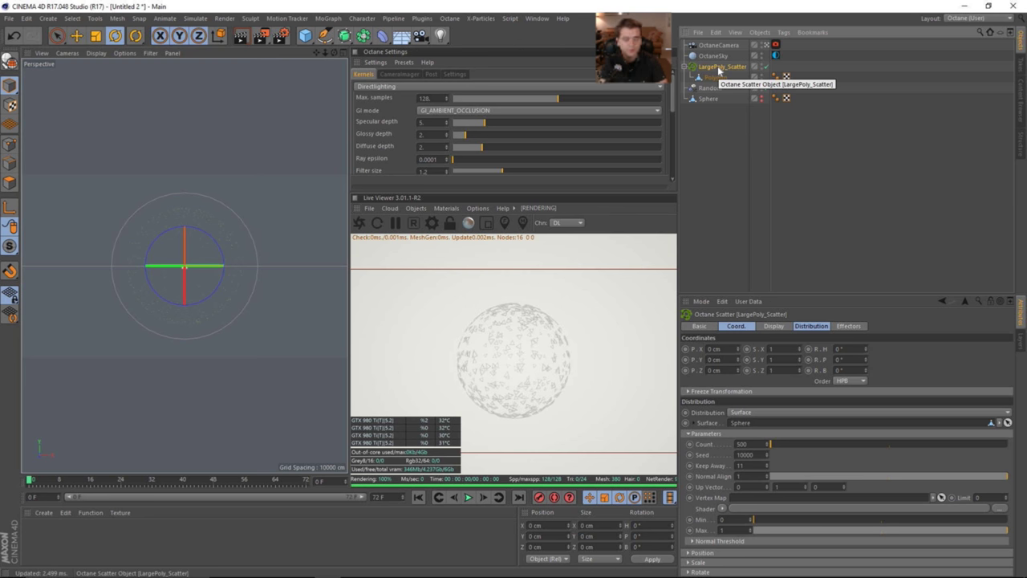
pyautogui.hotkey('ctrl', 'c')
pyautogui.hotkey('ctrl', 'v')
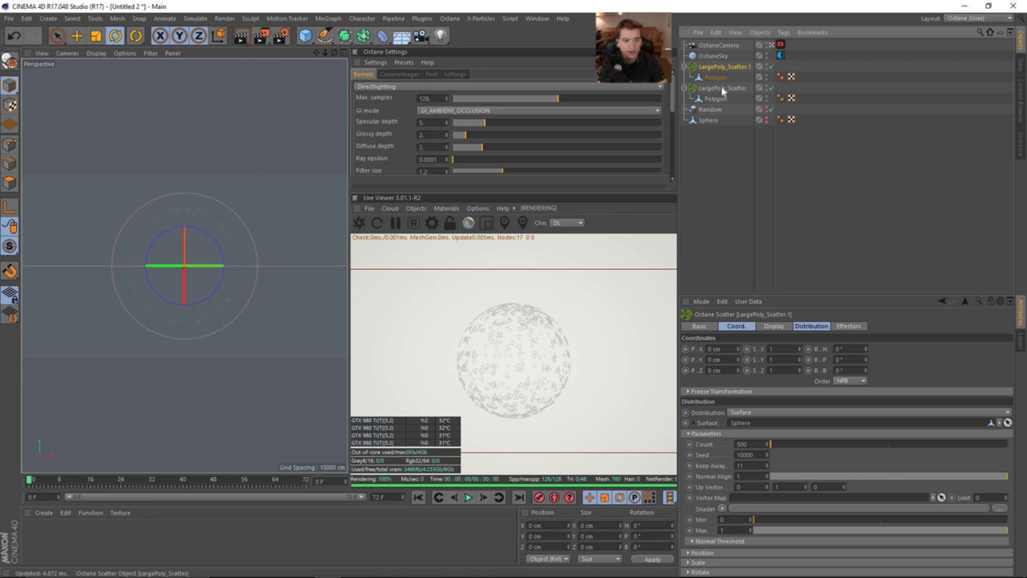
# Step: Rename the hidden sphere to BigSphere and make a copy of it named LittleSphere
pyautogui.doubleClick(709, 121)
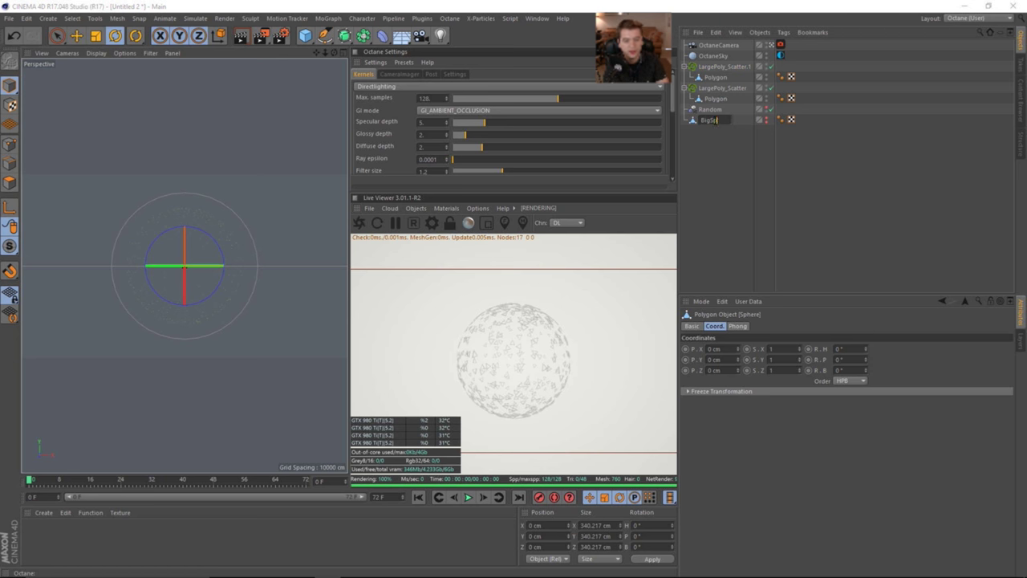
pyautogui.press('Return')
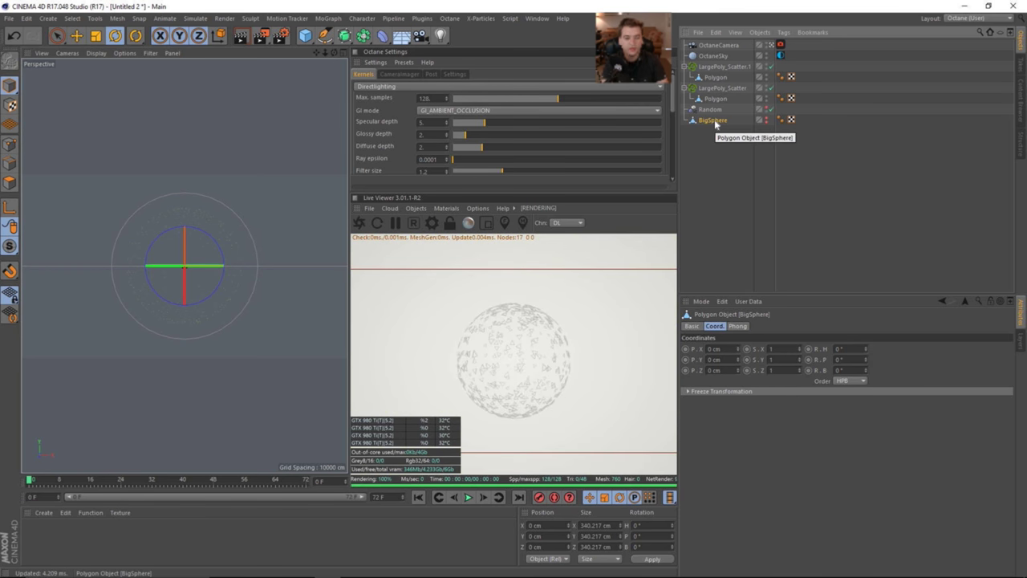
pyautogui.keyDown('ctrl'); pyautogui.moveTo(715, 123); pyautogui.dragTo(719, 136); pyautogui.keyUp('ctrl')
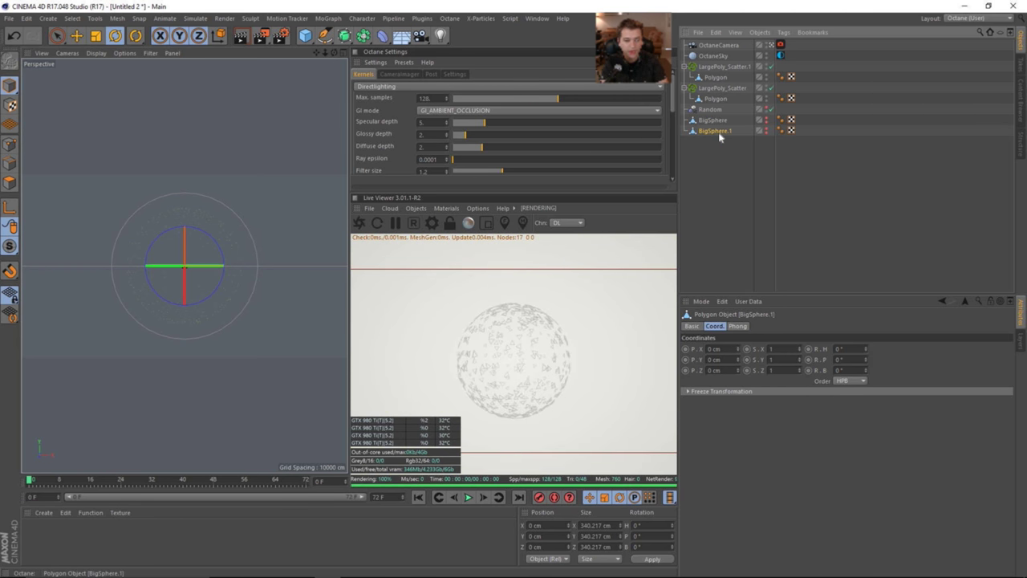
pyautogui.doubleClick(716, 131)
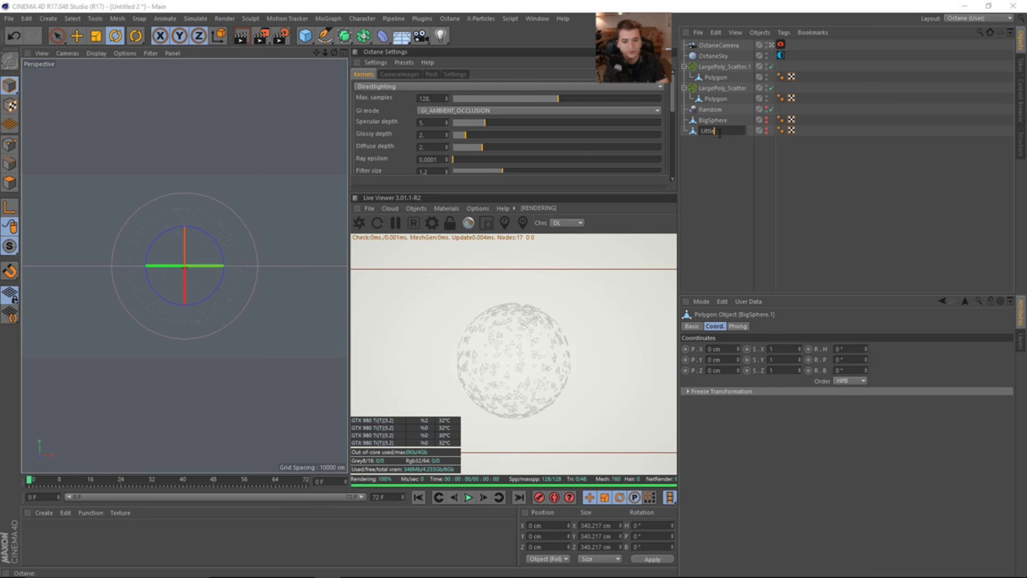
pyautogui.press('Return')
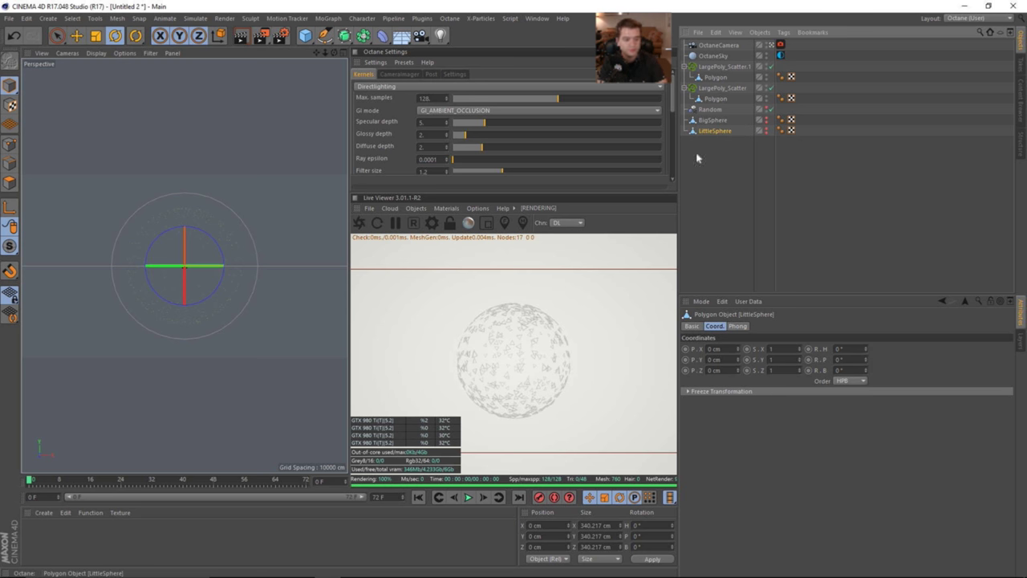
# Step: Scale LittleSphere down uniformly to about 279 cm across so it fits inside BigSphere
pyautogui.press('t')
pyautogui.moveTo(310, 253); pyautogui.dragTo(288, 253)
pyautogui.moveTo(217, 258); pyautogui.dragTo(213, 258)
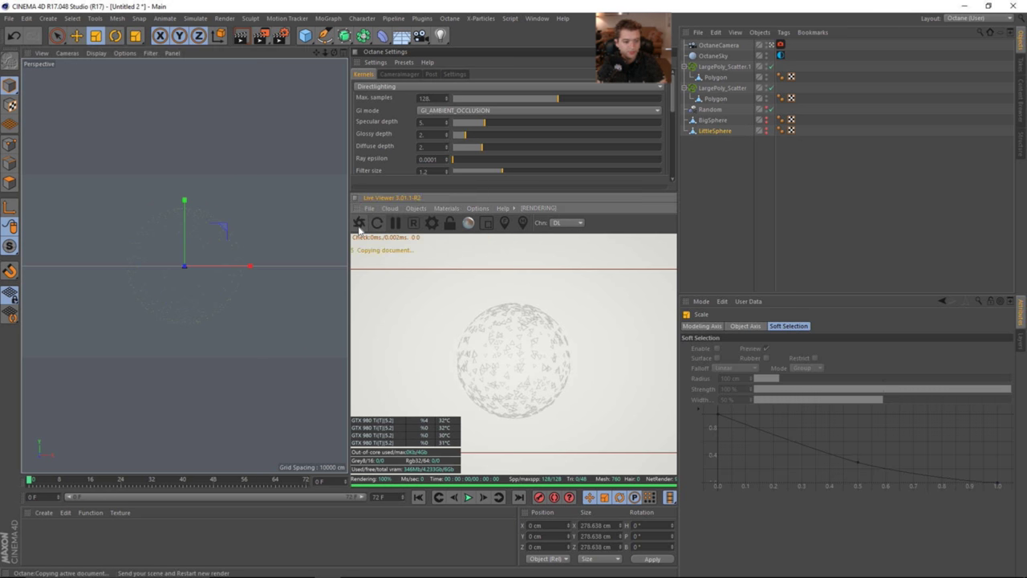
pyautogui.moveTo(309, 235); pyautogui.dragTo(269, 239)
# Step: Rename the duplicated scatter object to SmallPoly_Scatter.1
pyautogui.click(719, 66)
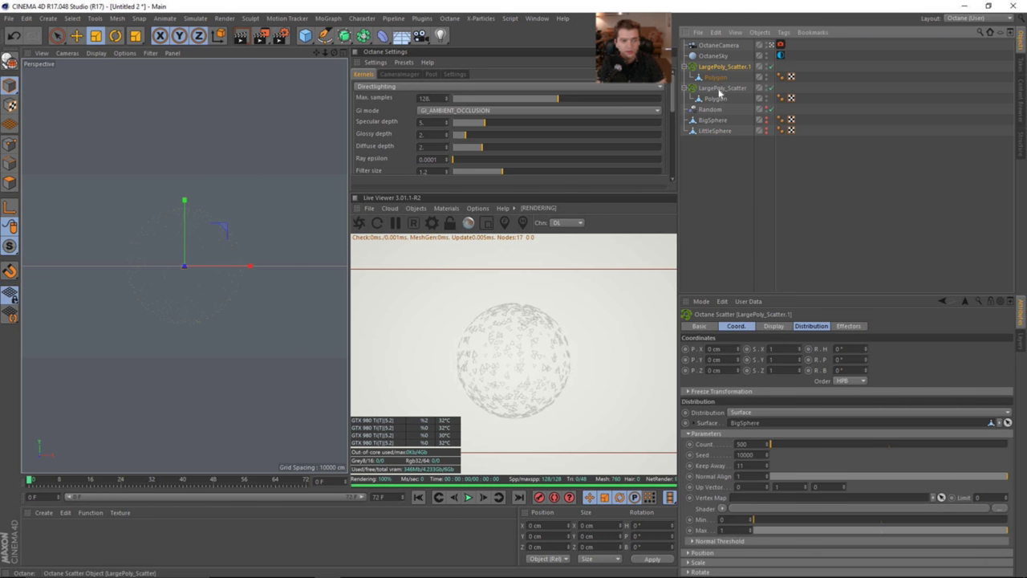
pyautogui.doubleClick(715, 69)
pyautogui.moveTo(713, 69); pyautogui.dragTo(687, 69)
pyautogui.click(687, 69)
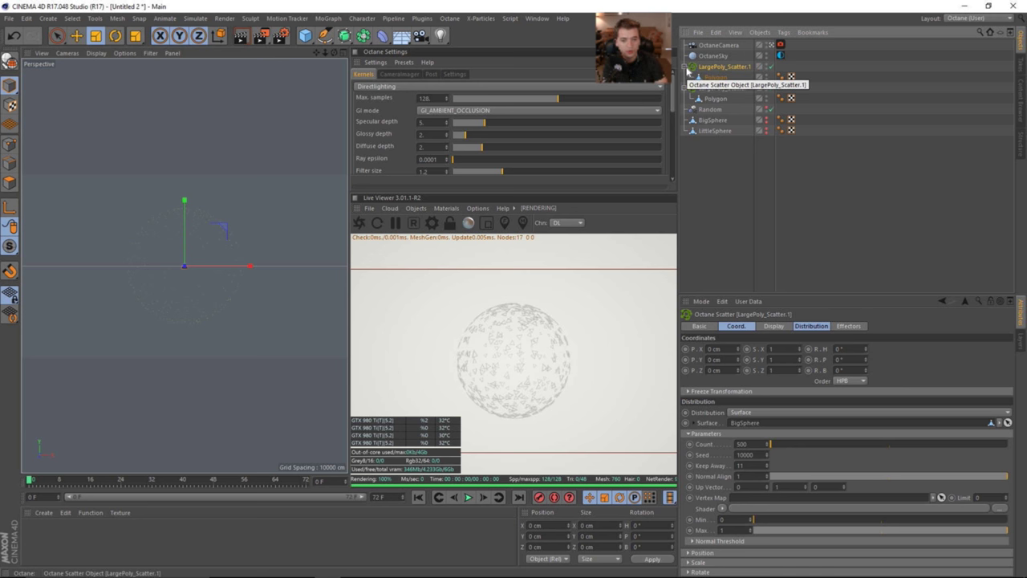
pyautogui.doubleClick(717, 66)
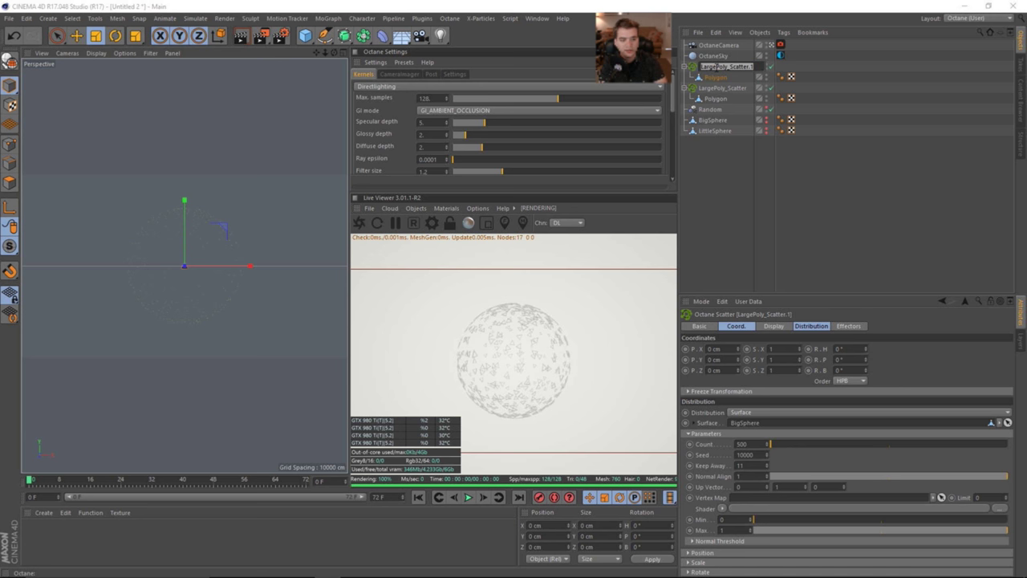
pyautogui.moveTo(716, 68); pyautogui.dragTo(676, 67)
pyautogui.press('BackSpace')
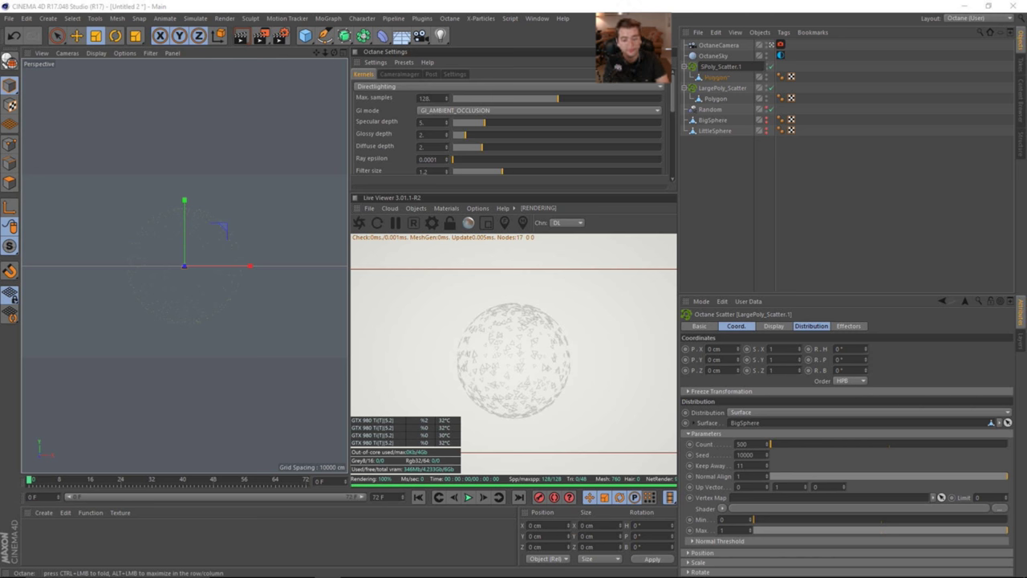
pyautogui.write('Small')
pyautogui.press('Return')
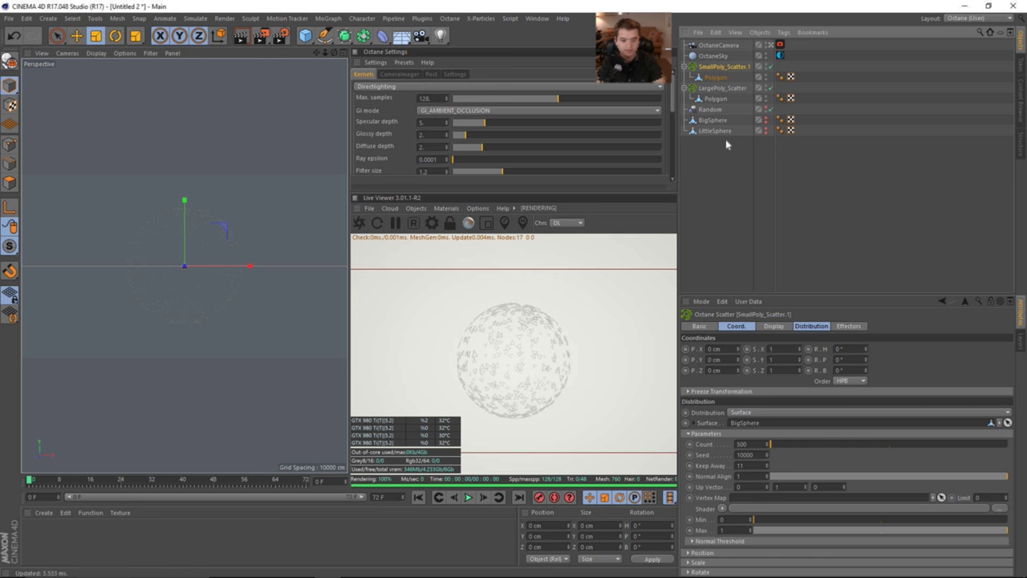
# Step: Set LittleSphere as the distribution surface of SmallPoly_Scatter.1 and scale that sphere down uniformly to about 143 cm across
pyautogui.moveTo(767, 411); pyautogui.dragTo(769, 427)
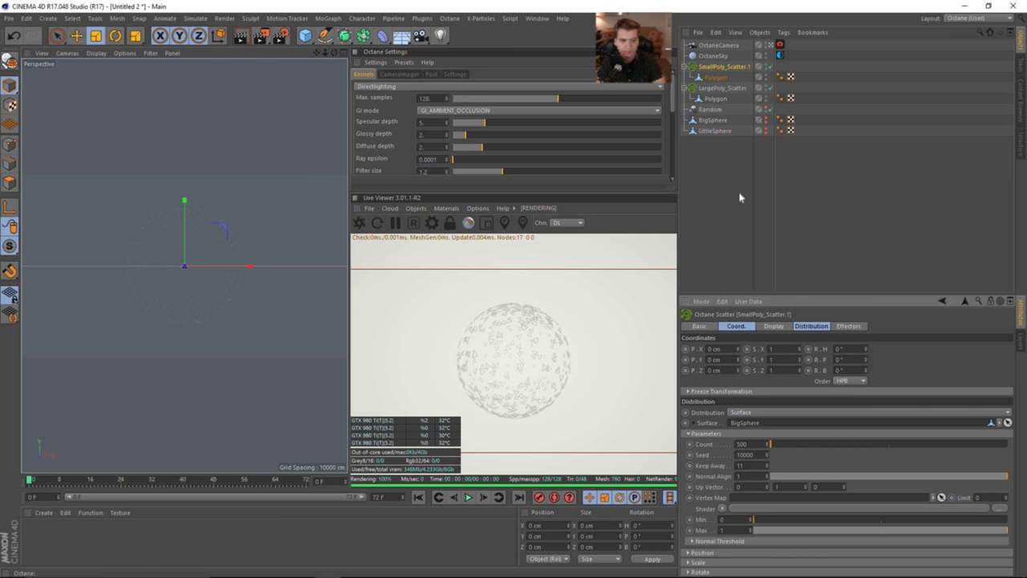
pyautogui.moveTo(719, 135); pyautogui.dragTo(763, 411)
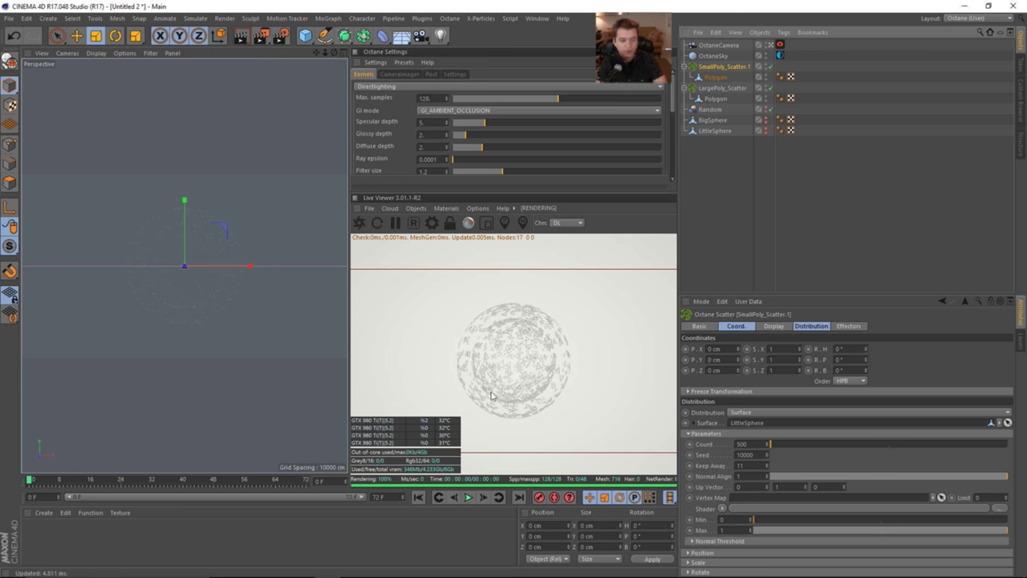
pyautogui.press('t')
pyautogui.moveTo(243, 229); pyautogui.dragTo(35, 249)
pyautogui.click(721, 128)
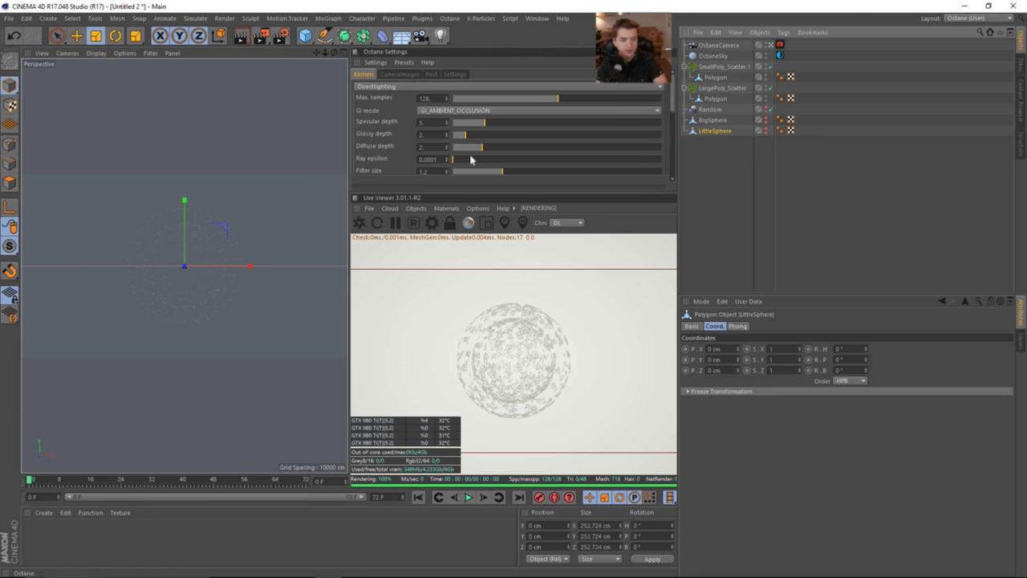
pyautogui.moveTo(266, 217); pyautogui.dragTo(69, 222)
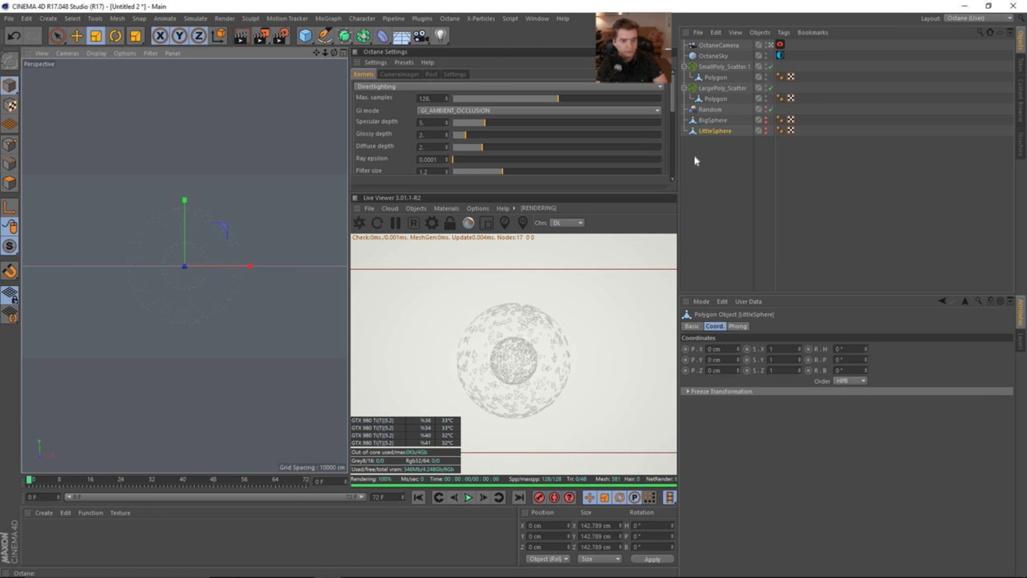
# Step: Scale the triangle polygon inside SmallPoly_Scatter.1 down uniformly to about 8.5 cm wide and clear the selection
pyautogui.click(715, 77)
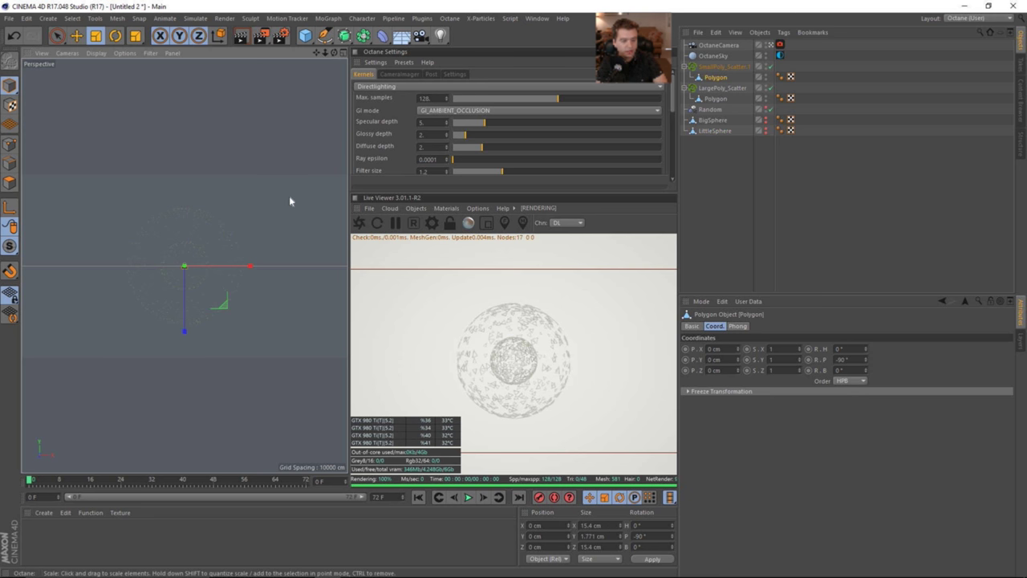
pyautogui.moveTo(288, 196); pyautogui.dragTo(125, 218)
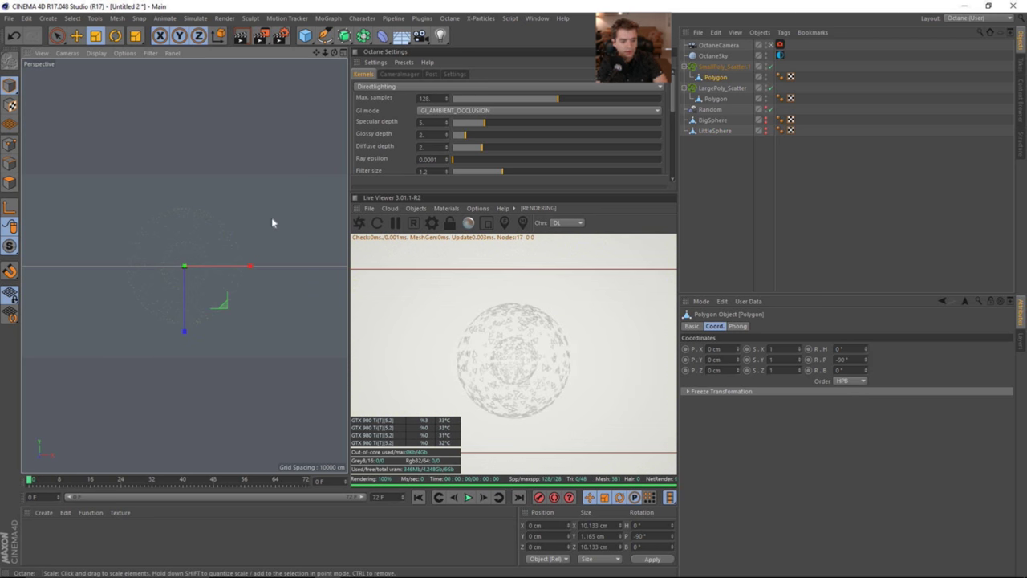
pyautogui.moveTo(273, 222); pyautogui.dragTo(209, 225)
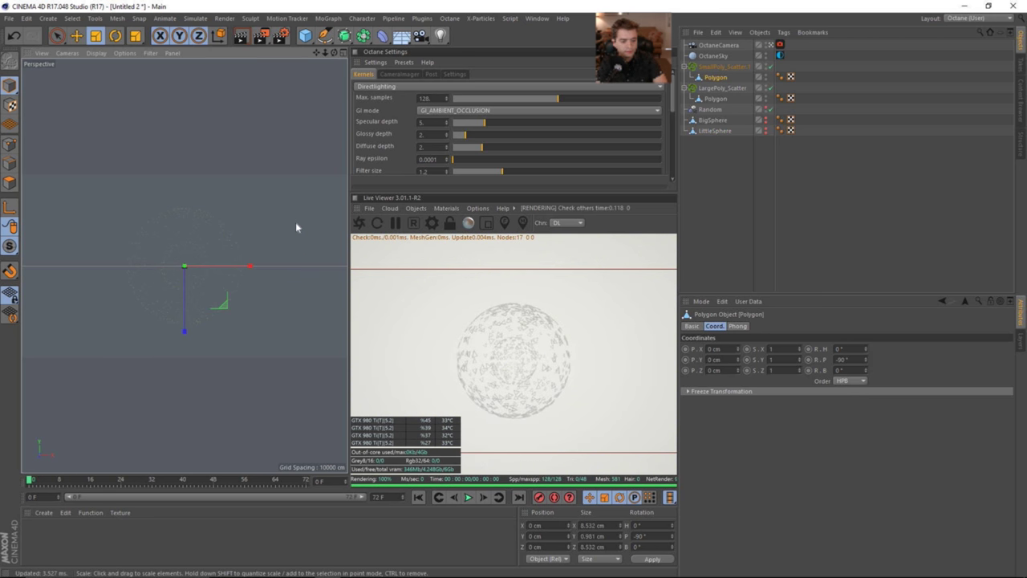
pyautogui.click(801, 212)
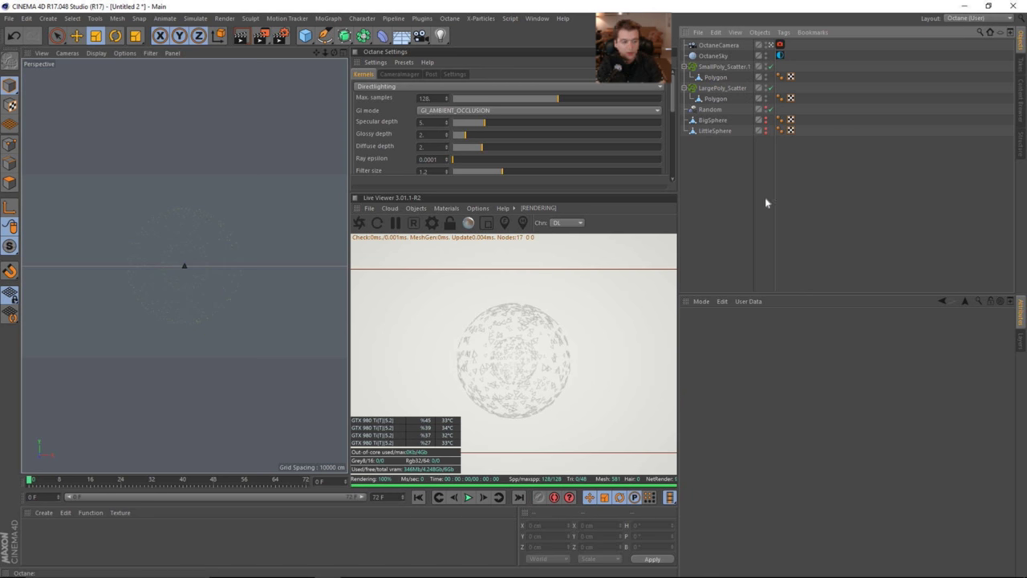